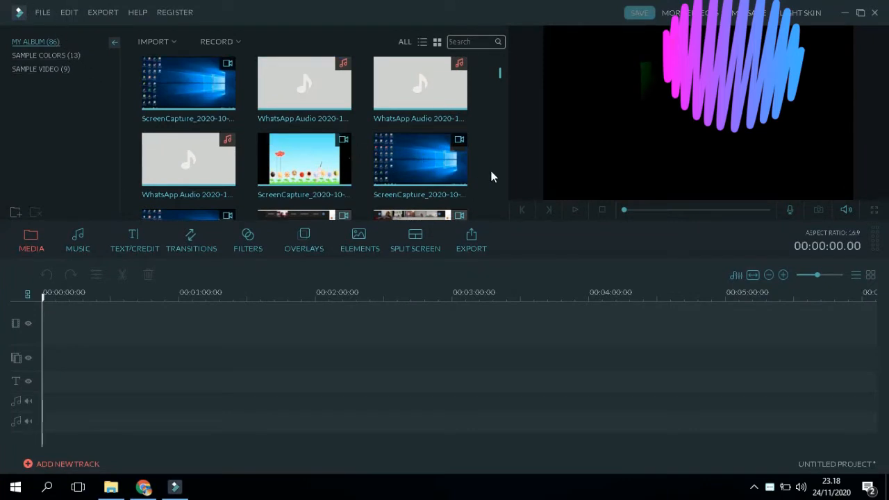
# Step: Add the ScreenCapture clip of the Word question document from the media album to the start of the video track
pyautogui.scroll(-3, 499, 164)
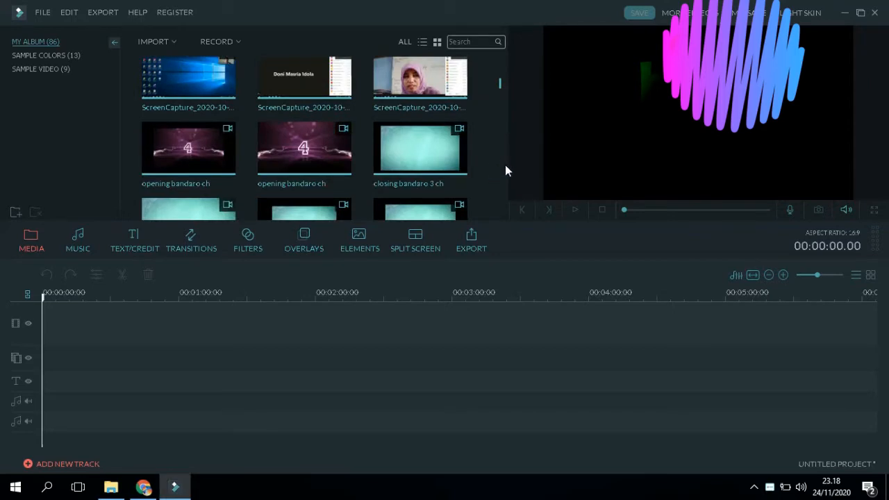
pyautogui.scroll(-3, 506, 170)
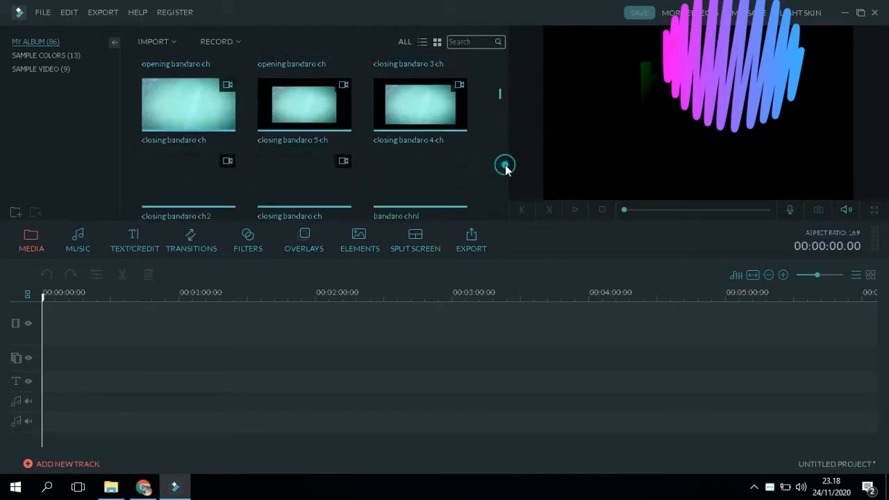
pyautogui.click(495, 198)
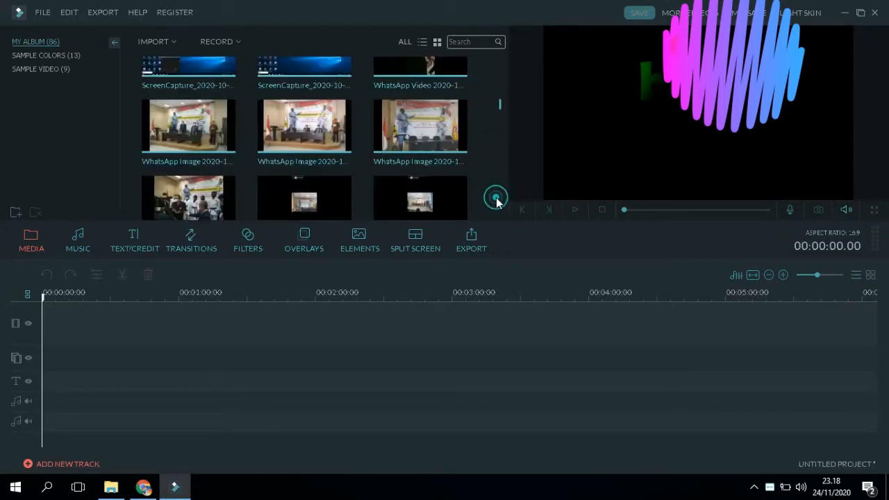
pyautogui.click(500, 199)
pyautogui.click(499, 199)
pyautogui.click(500, 199)
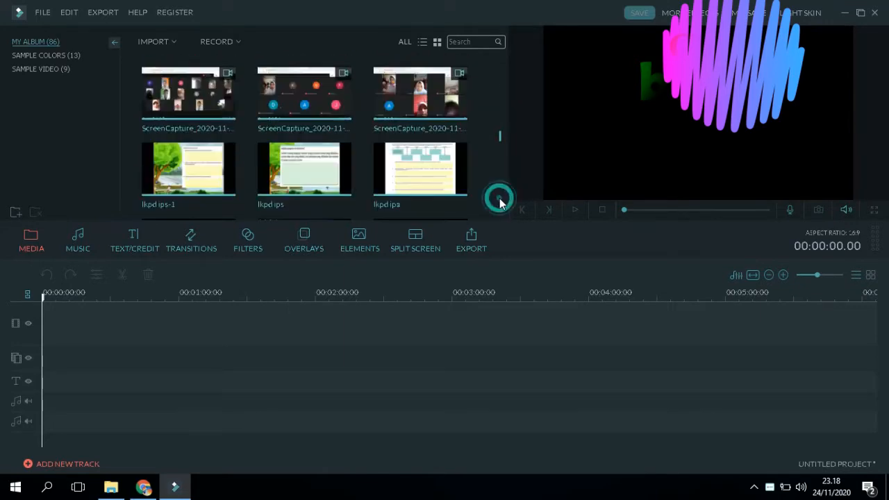
pyautogui.click(499, 200)
pyautogui.click(499, 200)
pyautogui.click(499, 200)
pyautogui.click(499, 201)
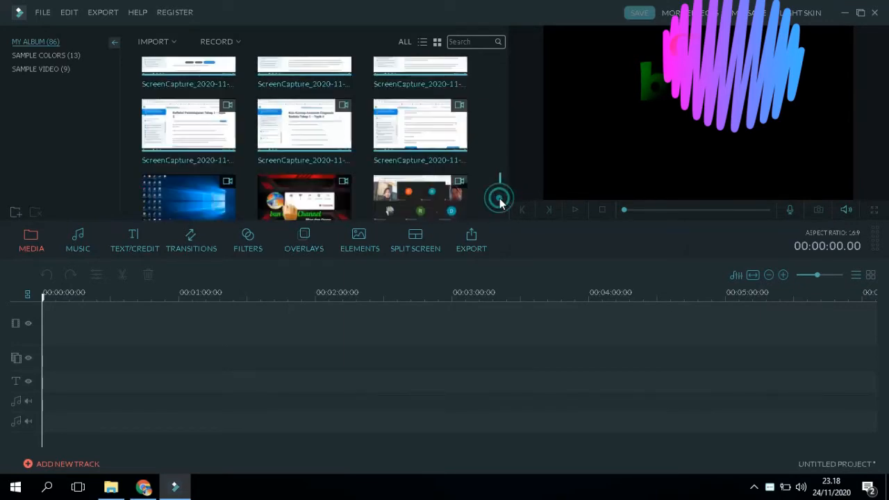
pyautogui.click(499, 201)
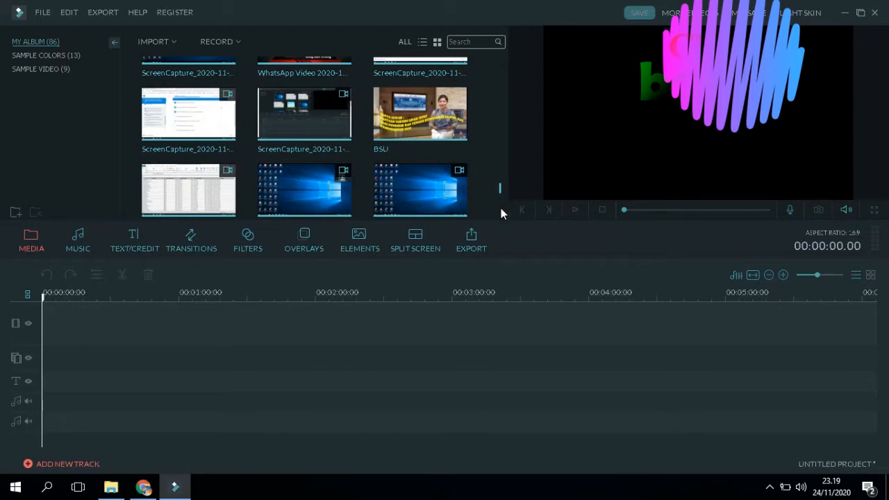
pyautogui.click(500, 207)
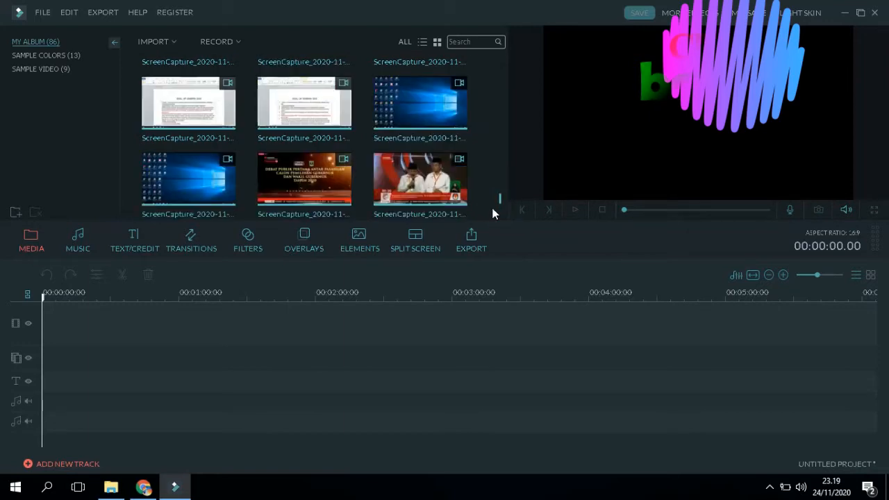
pyautogui.moveTo(189, 179)
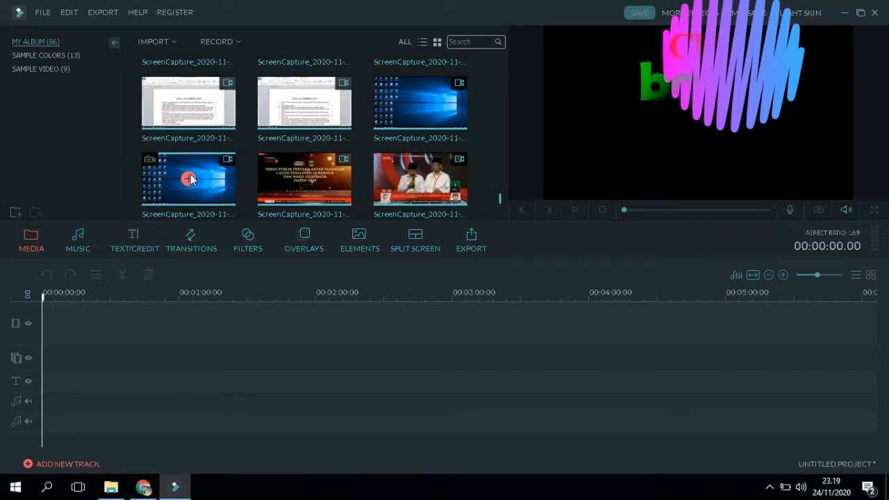
pyautogui.click(187, 103)
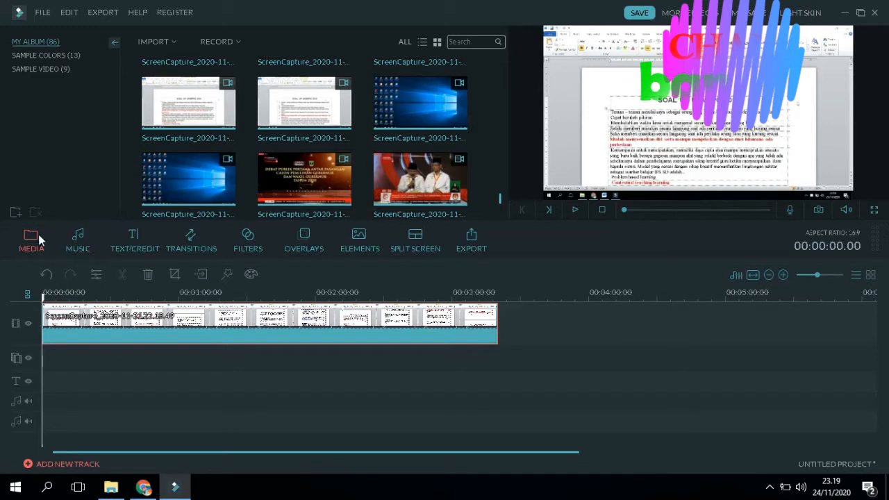
# Step: Import the media file "Top 10 Best 3D Intro 2018 _ Free Download _ No Copyright Issue _" from the Downloads folder
pyautogui.click(167, 41)
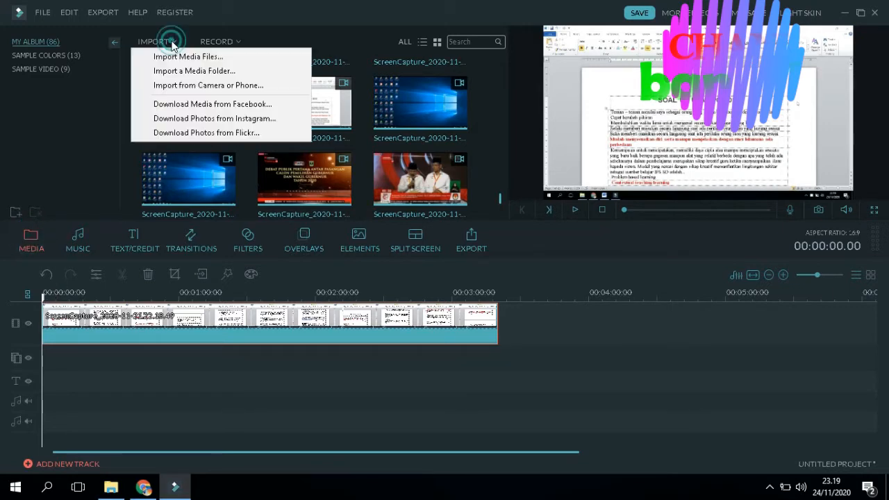
pyautogui.click(173, 59)
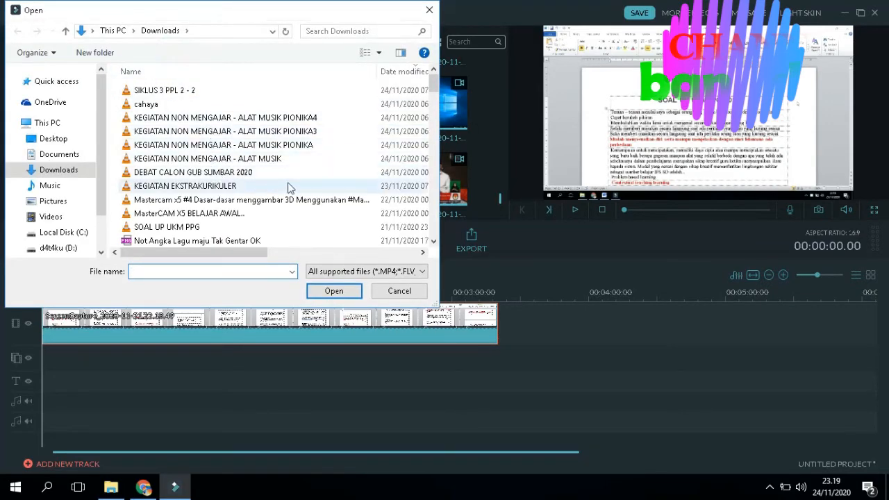
pyautogui.click(288, 186)
pyautogui.scroll(-6, 288, 186)
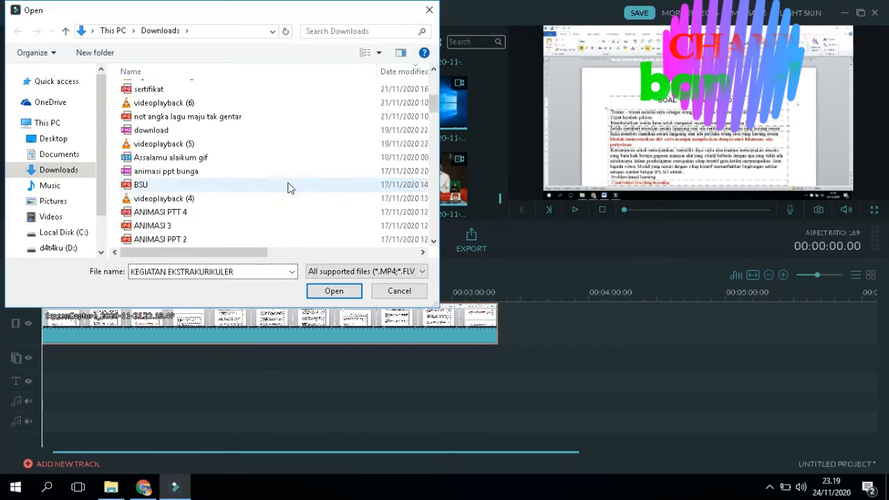
pyautogui.scroll(-7, 288, 186)
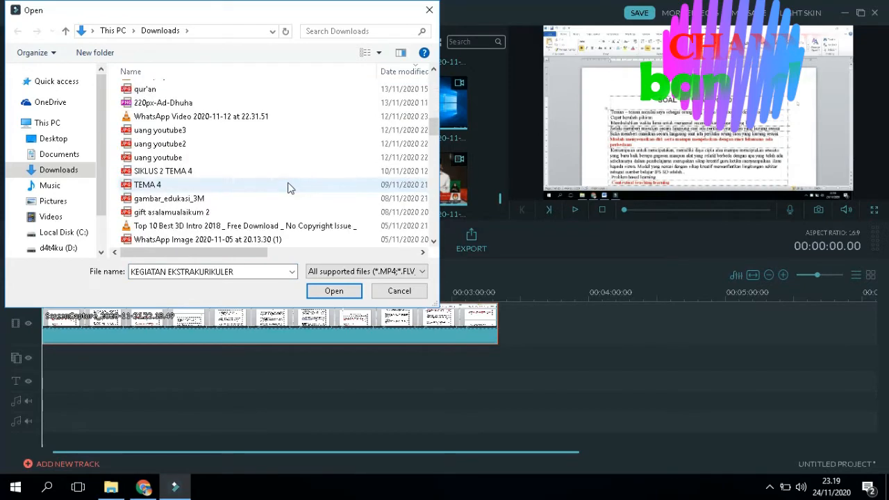
pyautogui.scroll(-1, 290, 188)
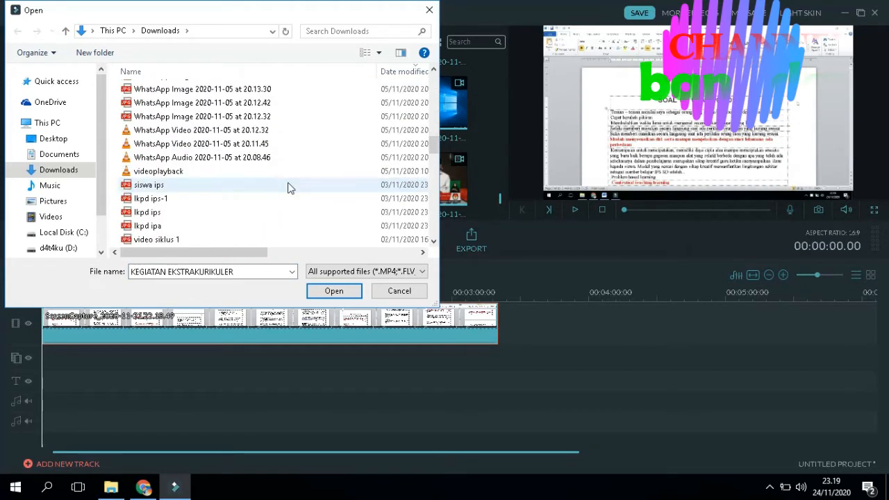
pyautogui.scroll(-6, 290, 188)
pyautogui.scroll(7, 291, 188)
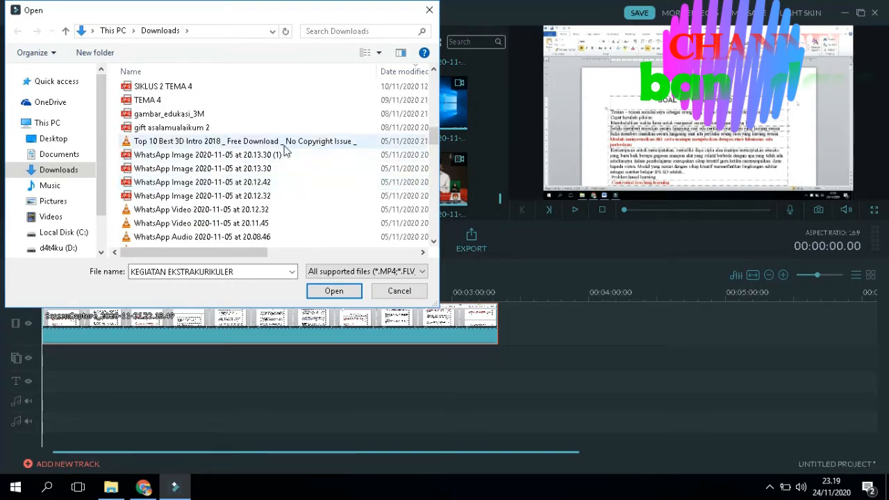
pyautogui.click(283, 146)
pyautogui.click(329, 290)
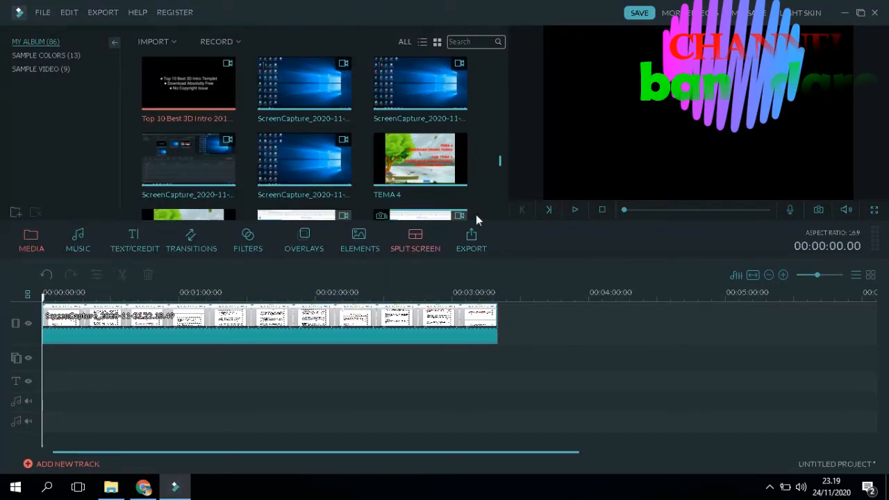
# Step: Insert the Top 10 Best 3D Intro 2018 clip at the start of the video track, ahead of the screen capture
pyautogui.scroll(-5, 496, 201)
pyautogui.scroll(-3, 496, 201)
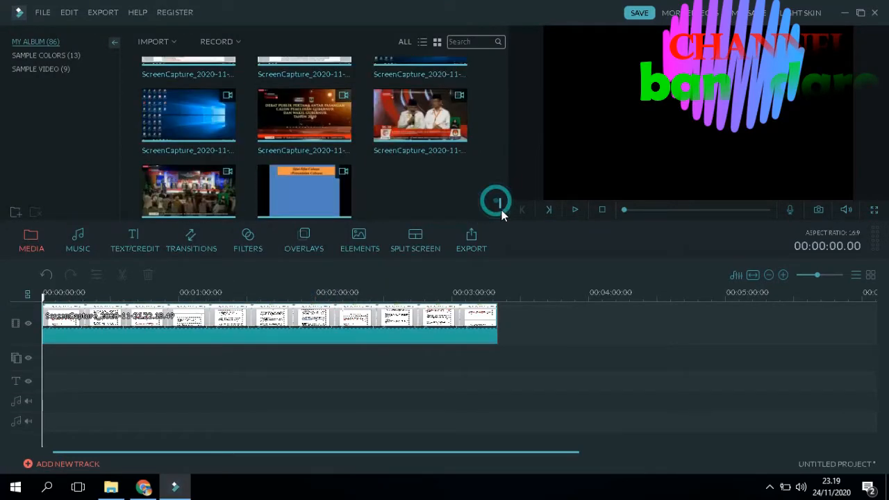
pyautogui.scroll(-1, 500, 202)
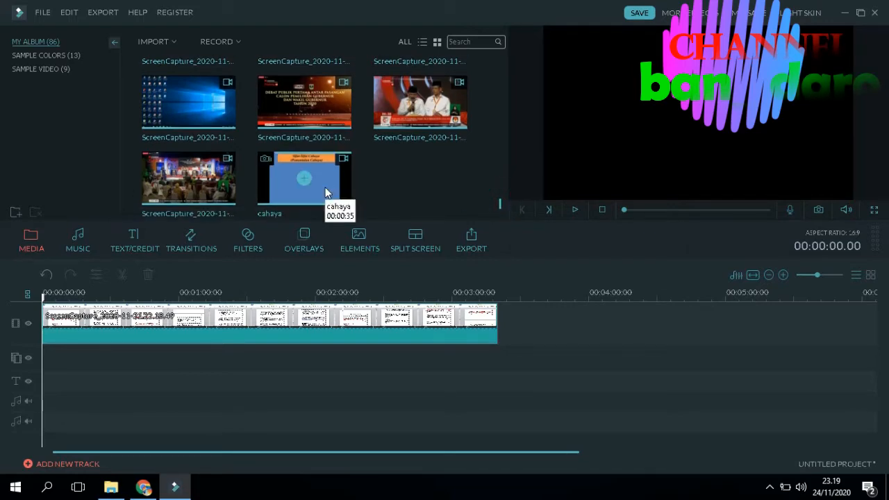
pyautogui.moveTo(501, 205); pyautogui.dragTo(500, 160)
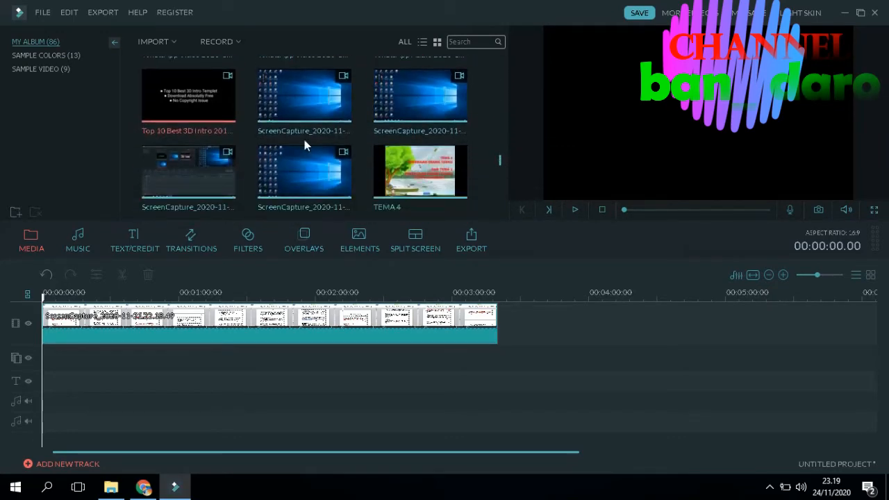
pyautogui.click(188, 95)
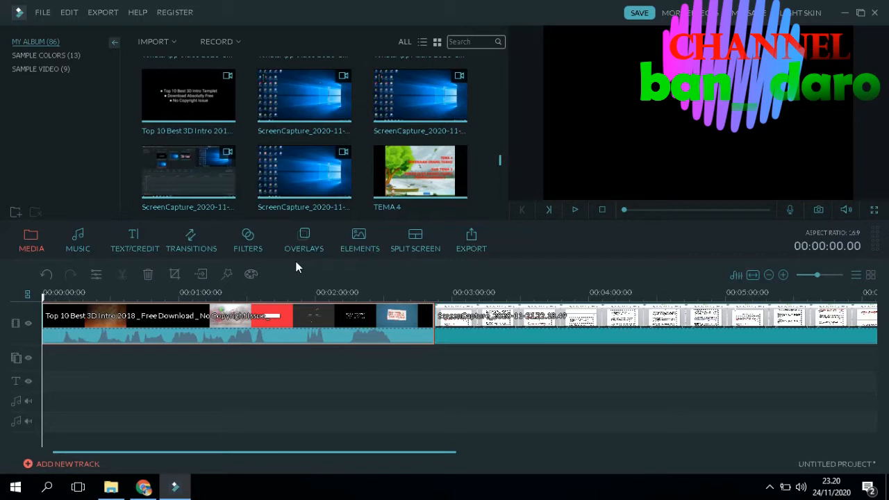
# Step: Play the intro clip to find the cut point, split it at 00:00:10.21 and delete the opening segment
pyautogui.press('space')
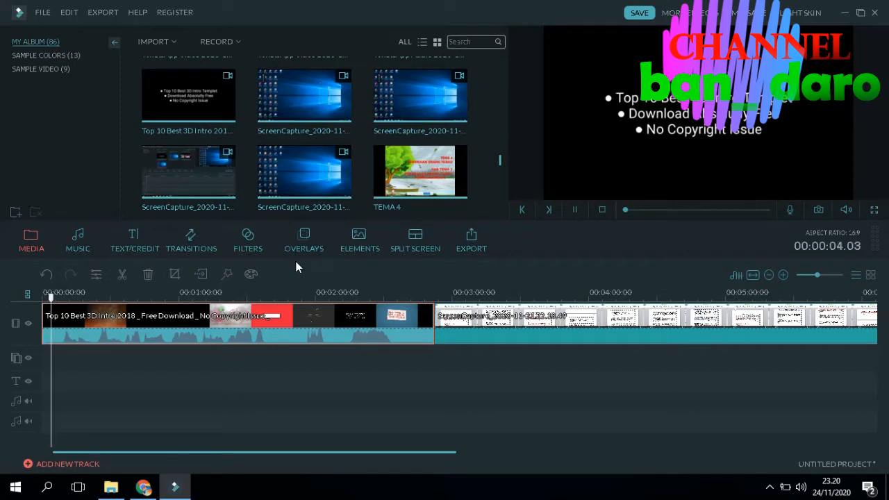
pyautogui.press('XF86AudioRaiseVolume')
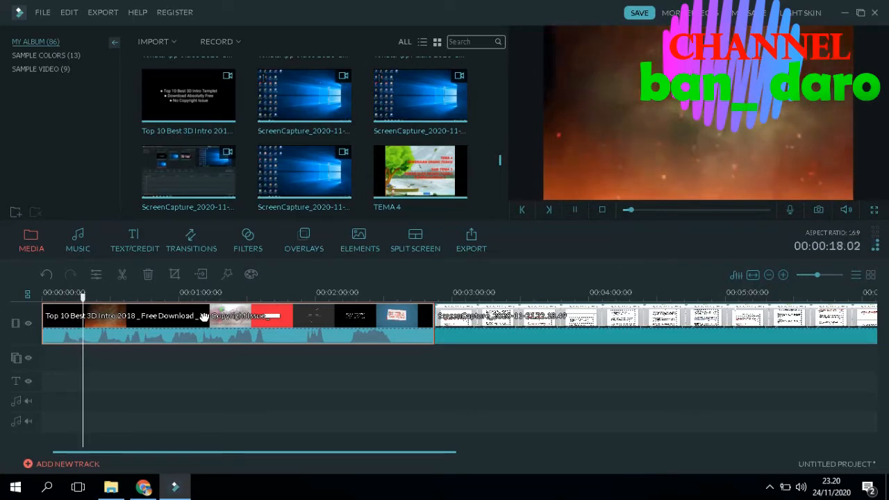
pyautogui.press('space')
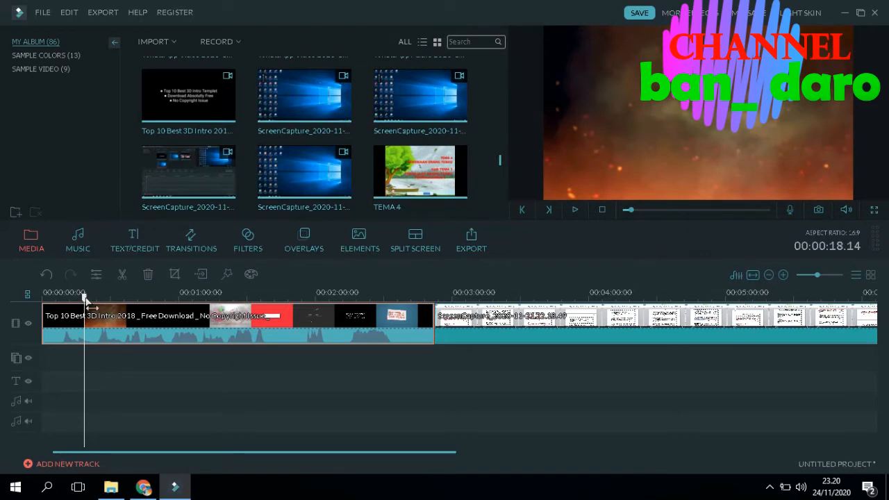
pyautogui.moveTo(84, 299); pyautogui.dragTo(67, 300)
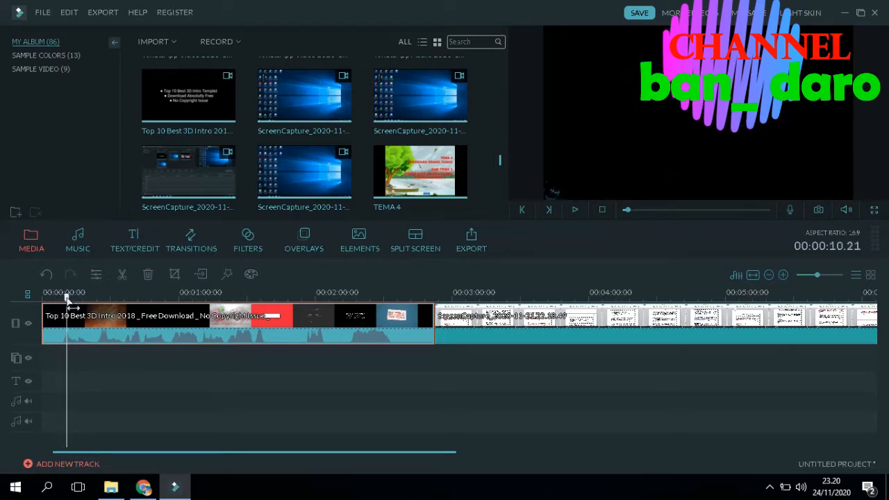
pyautogui.click(54, 331)
pyautogui.click(123, 277)
pyautogui.click(56, 320)
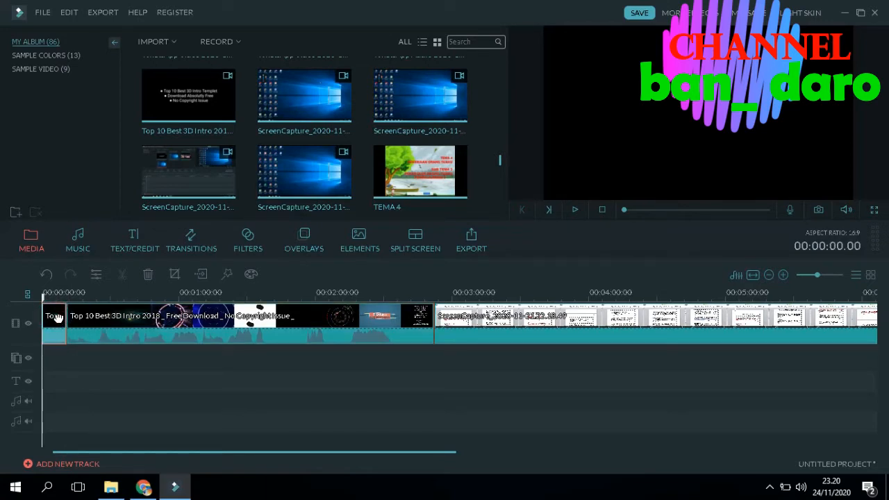
pyautogui.press('Delete')
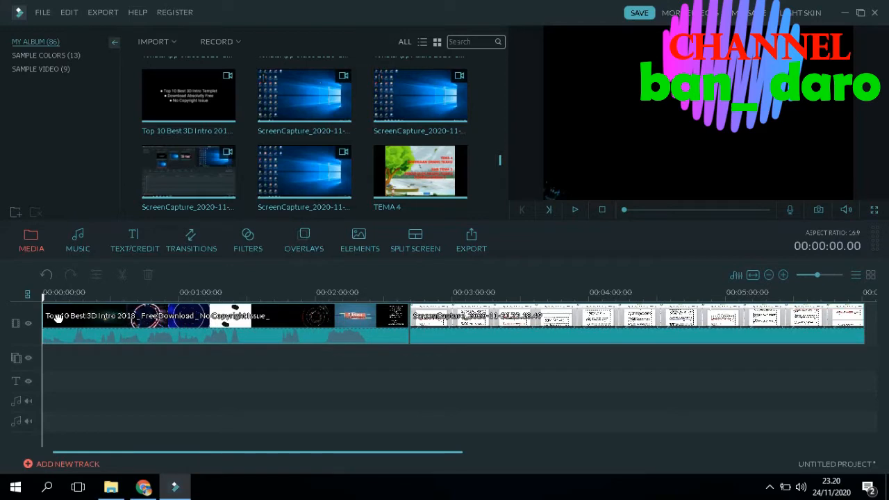
# Step: Preview the shortened intro clip and split it at 00:00:12.00, just before the number 2 title
pyautogui.press('space')
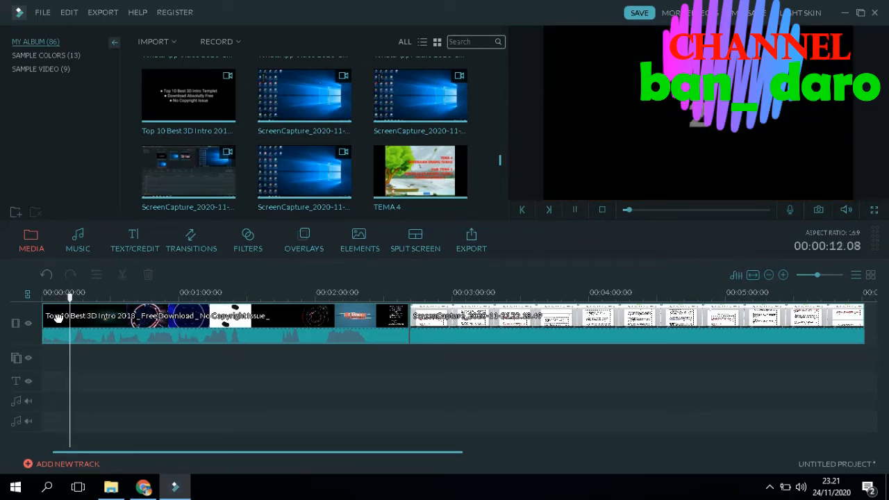
pyautogui.press('space')
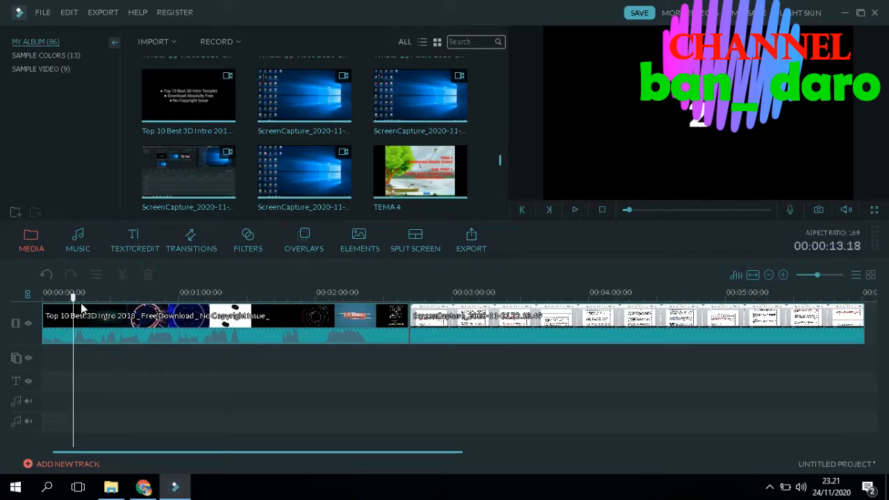
pyautogui.moveTo(77, 308); pyautogui.dragTo(70, 308)
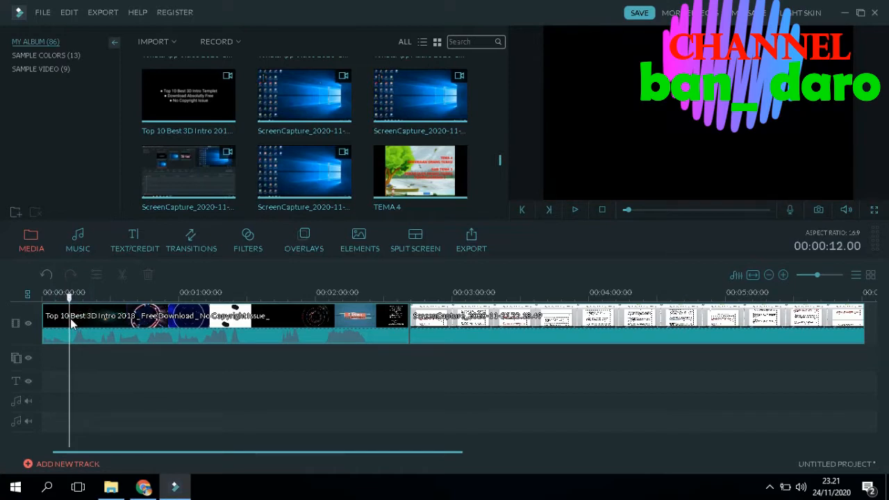
pyautogui.click(83, 319)
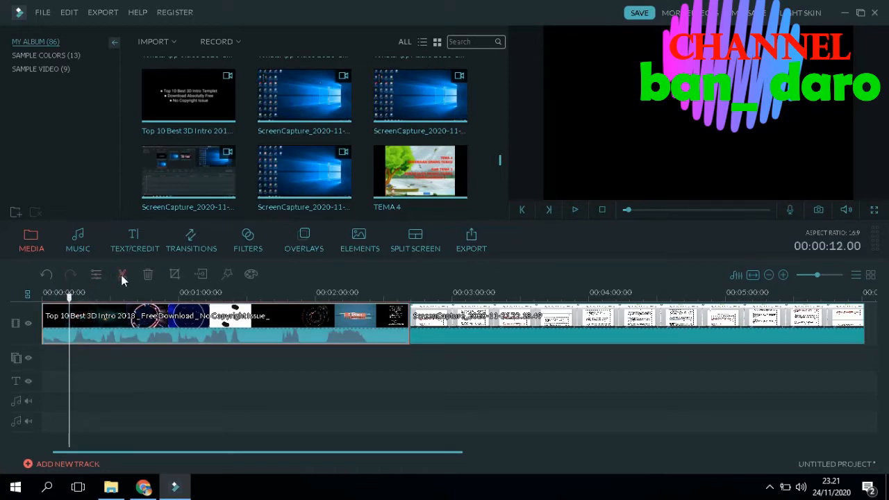
pyautogui.click(121, 274)
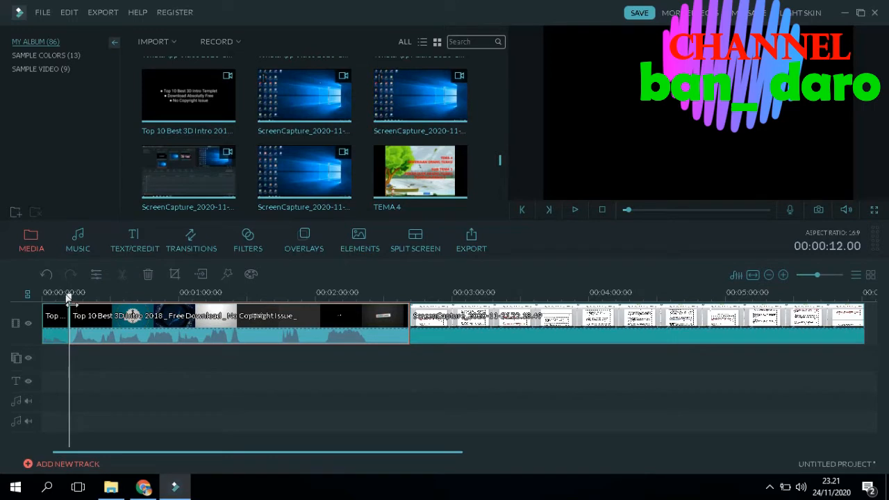
# Step: Play past the number 2 title and split the intro clip again at 00:00:14.07, where the title ends
pyautogui.press('space')
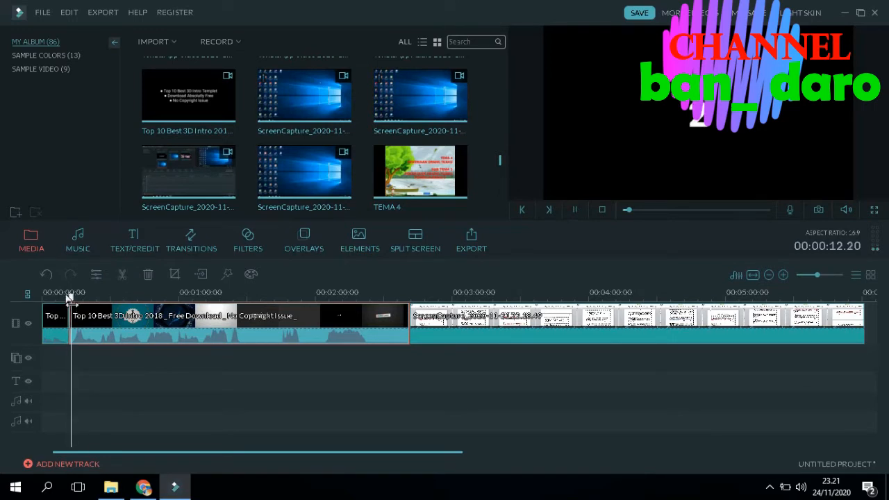
pyautogui.press('space')
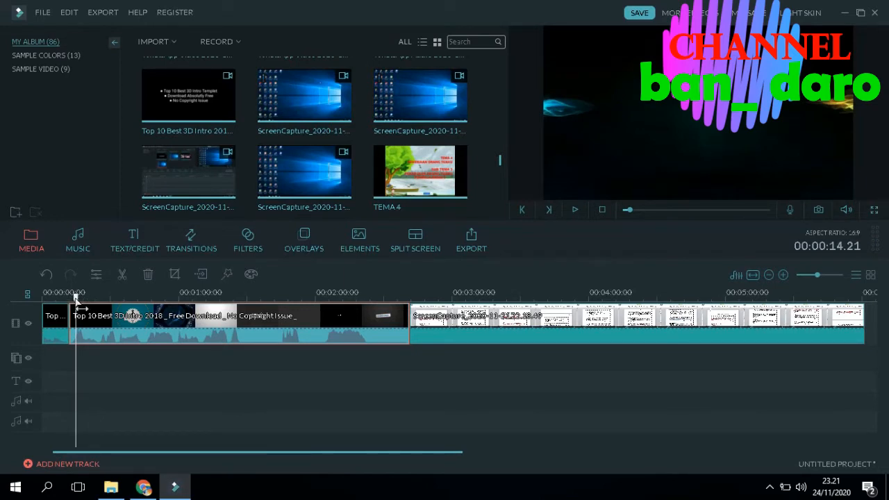
pyautogui.moveTo(76, 298); pyautogui.dragTo(74, 298)
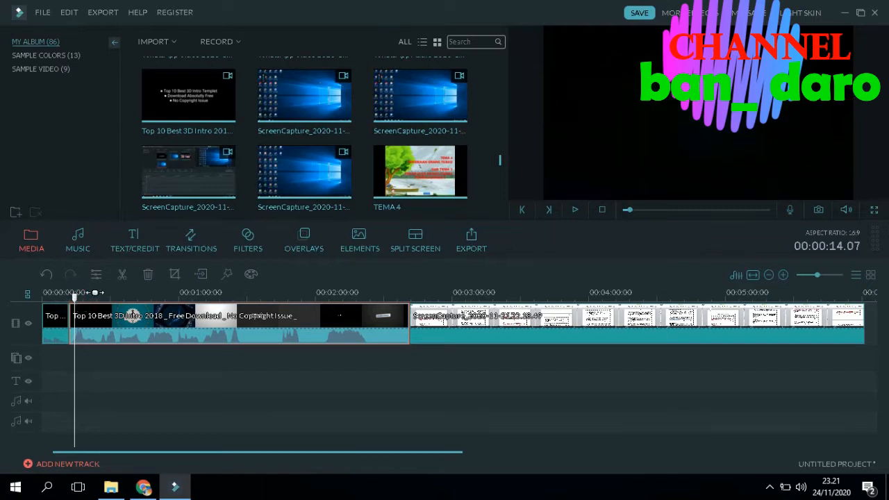
pyautogui.click(121, 275)
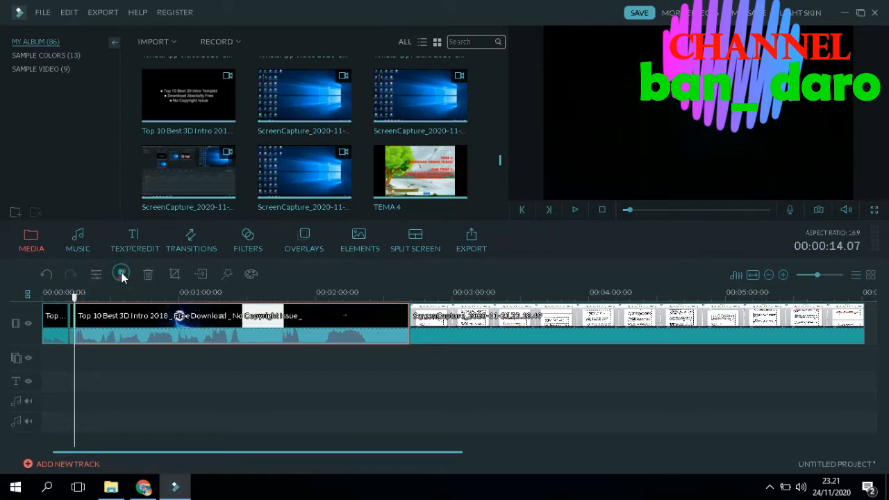
# Step: Delete the number 2 title segment of the intro clip and add the Cross_whisk transition at the resulting cut
pyautogui.click(75, 319)
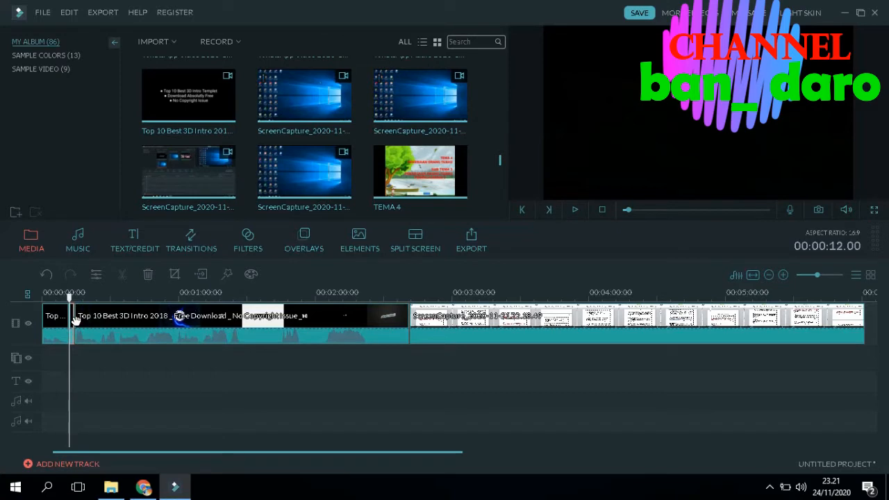
pyautogui.press('Delete')
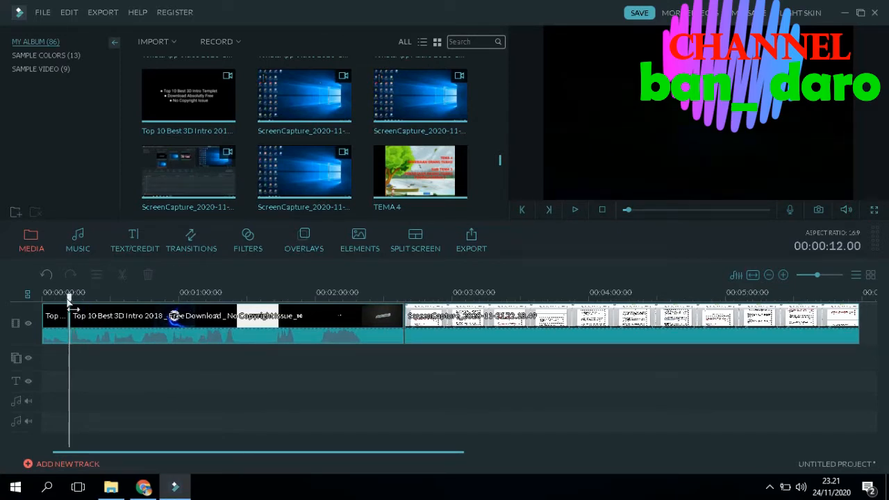
pyautogui.click(61, 296)
pyautogui.moveTo(62, 298); pyautogui.dragTo(65, 298)
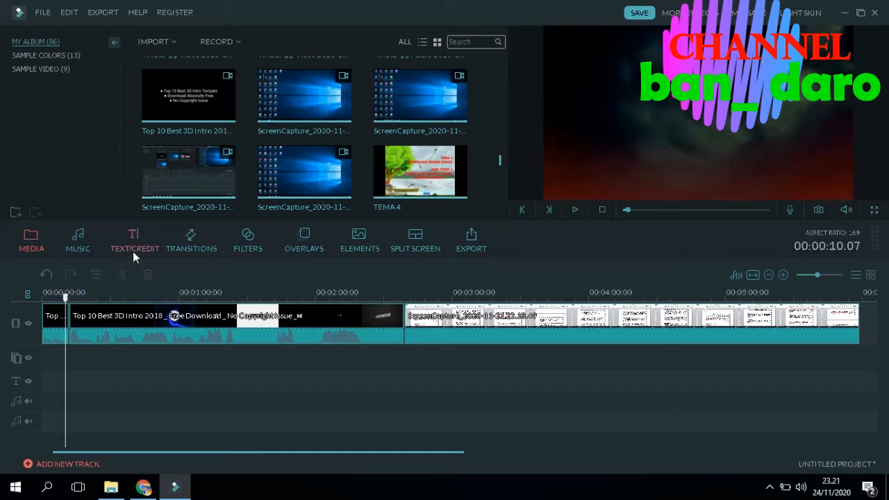
pyautogui.click(192, 242)
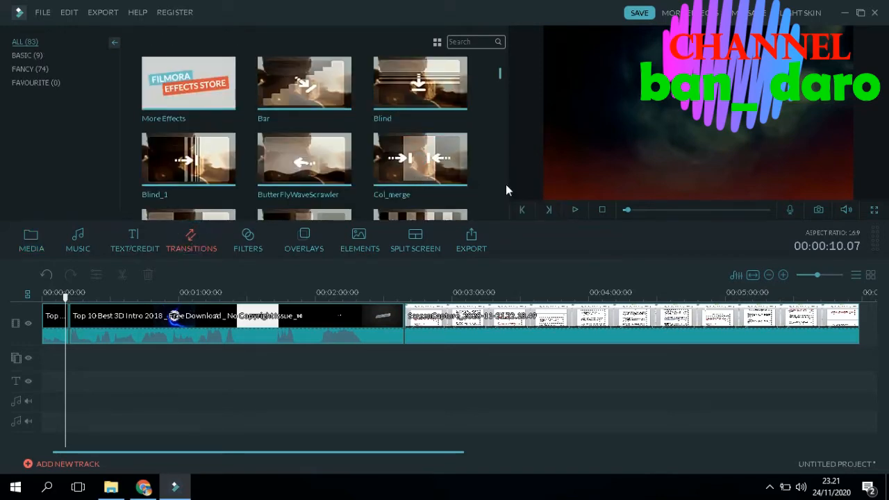
pyautogui.scroll(-5, 503, 184)
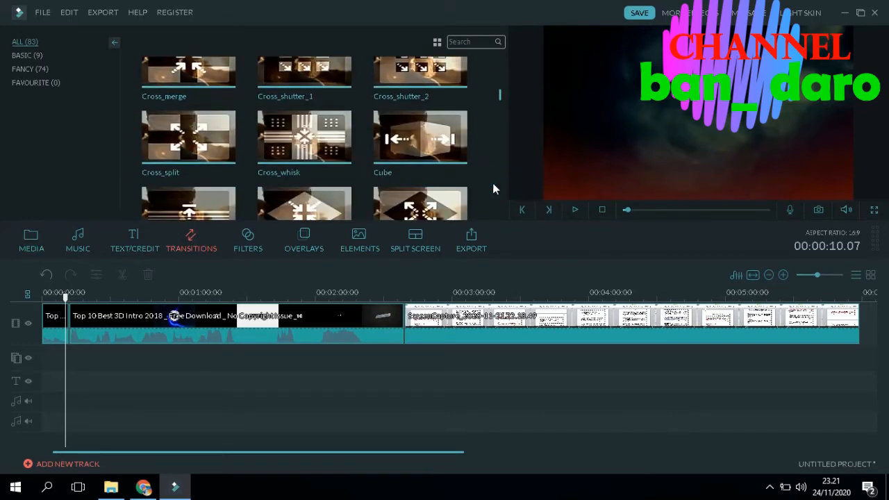
pyautogui.click(309, 139)
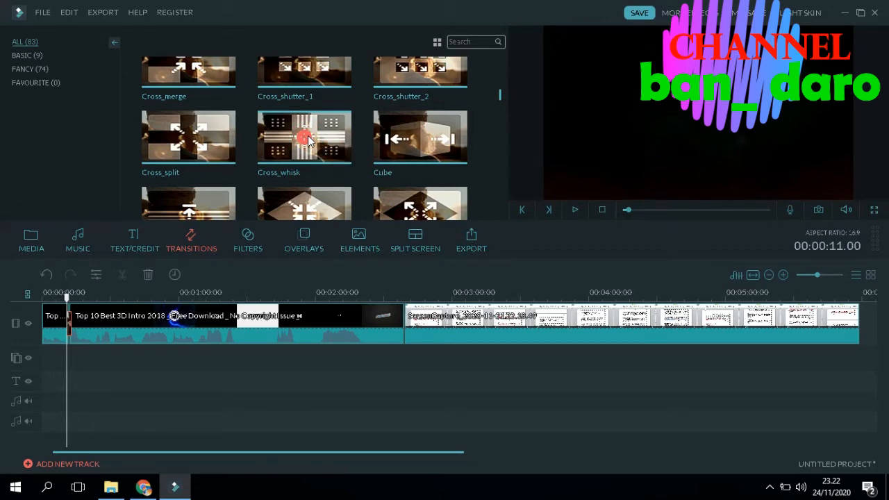
# Step: Play the video past the transition to find the end of the wanted intro and split the clip at 00:00:20.06
pyautogui.press('space')
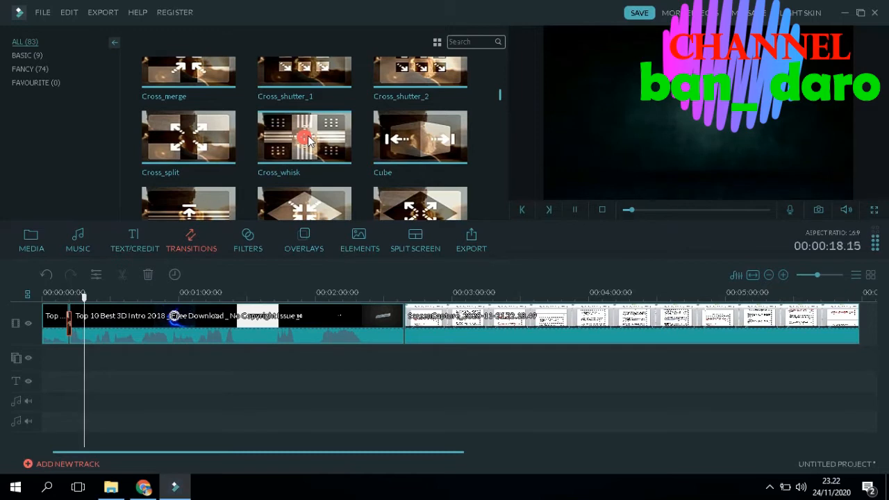
pyautogui.press('space')
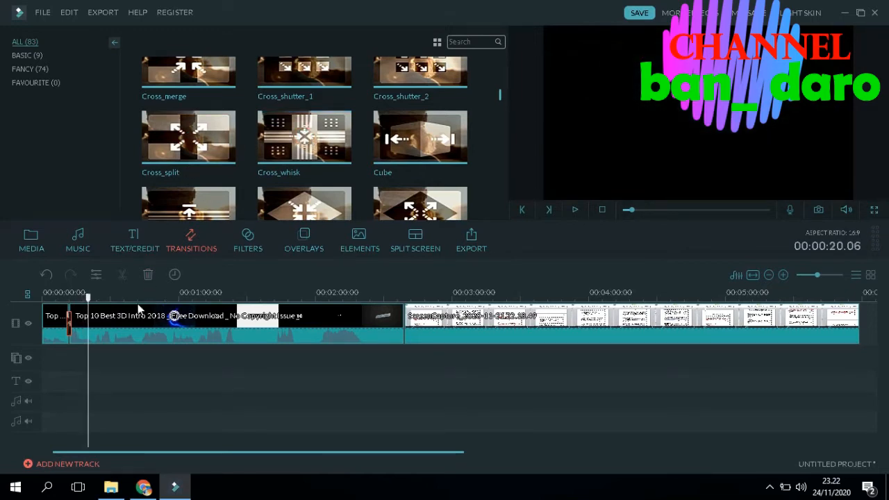
pyautogui.click(114, 325)
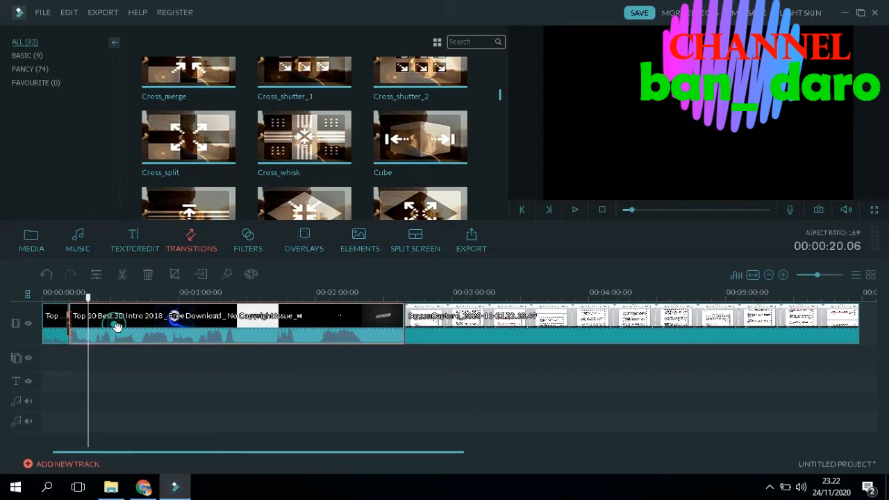
pyautogui.click(123, 274)
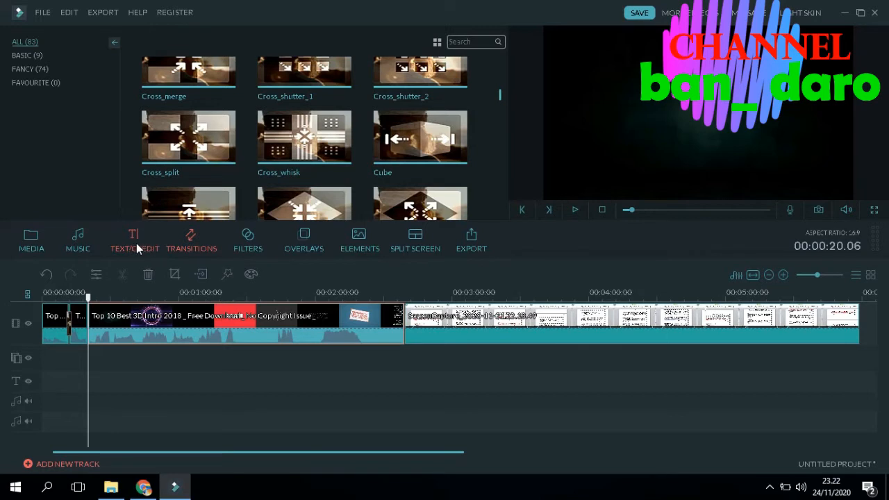
# Step: Download the Opener 9 title template and insert it at the 00:00:20.06 split
pyautogui.click(136, 243)
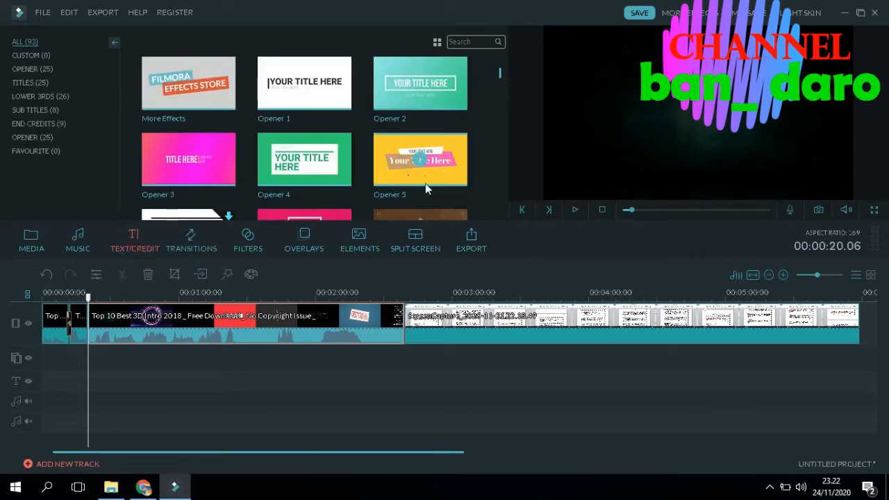
pyautogui.scroll(-2, 503, 169)
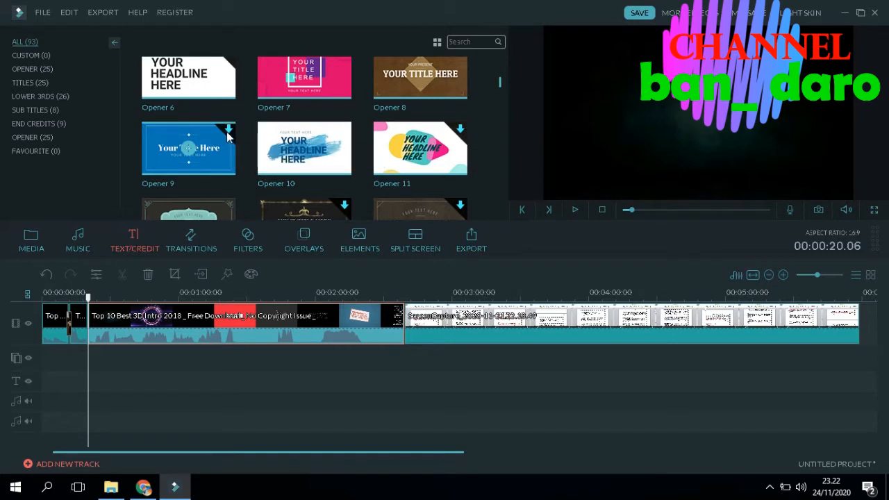
pyautogui.click(189, 148)
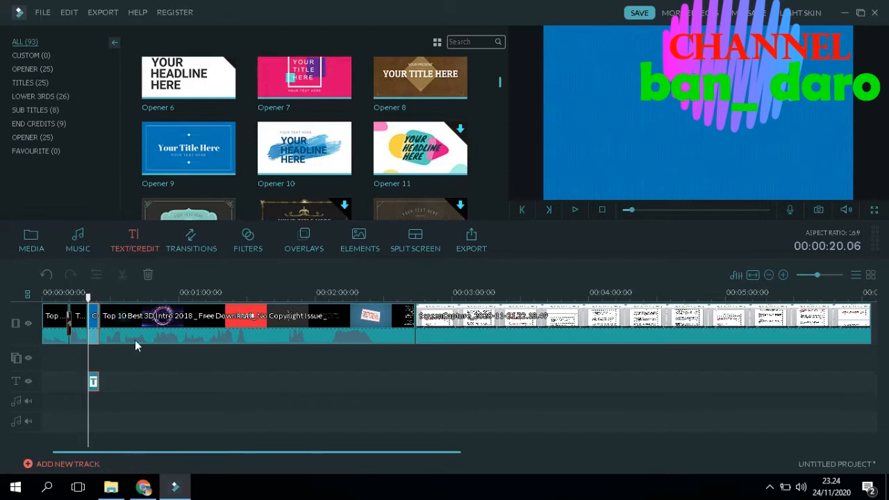
# Step: Replace the opener's main title text with ANIMASI and its subtitle text with FILMORA
pyautogui.click(93, 382)
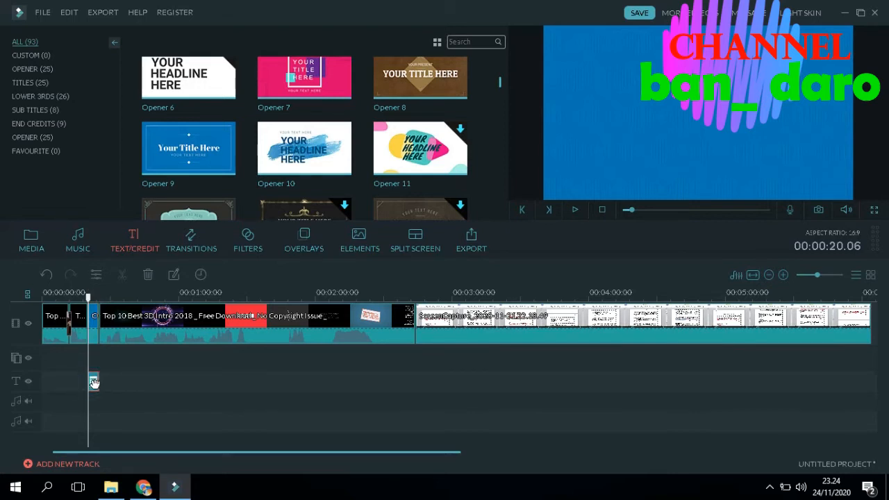
pyautogui.doubleClick(94, 381)
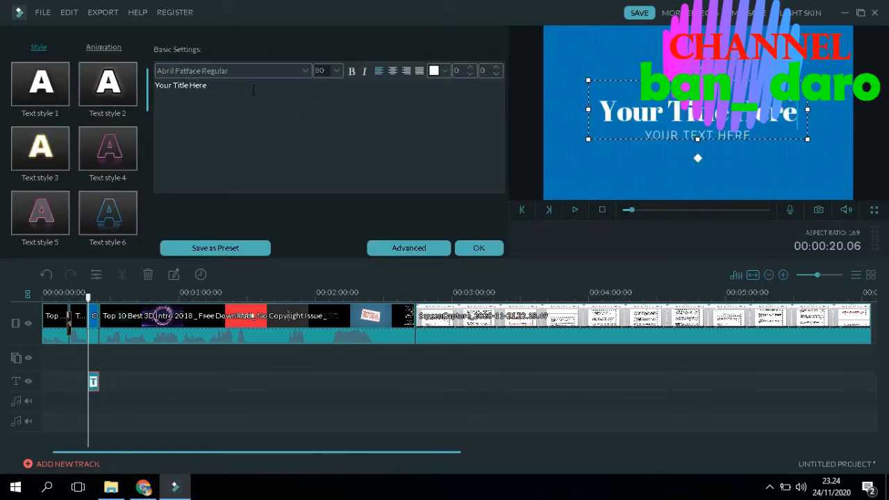
pyautogui.moveTo(253, 90); pyautogui.dragTo(154, 86)
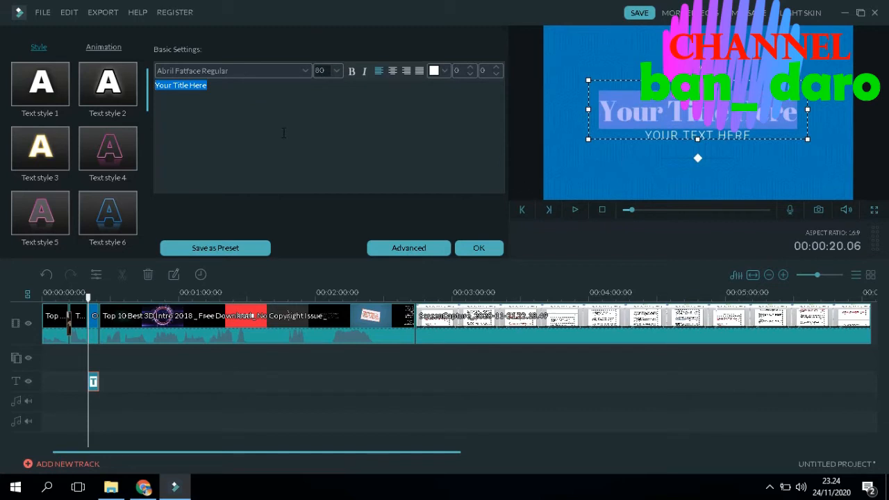
pyautogui.write('ANIMASI')
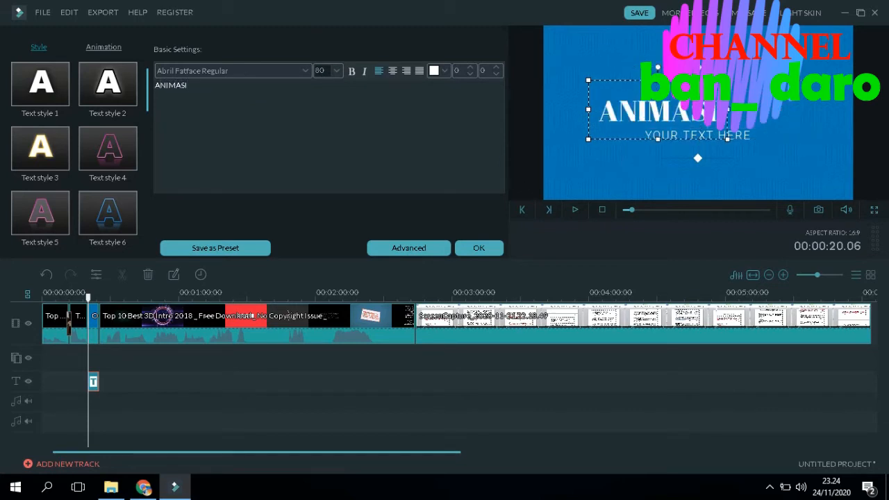
pyautogui.click(754, 136)
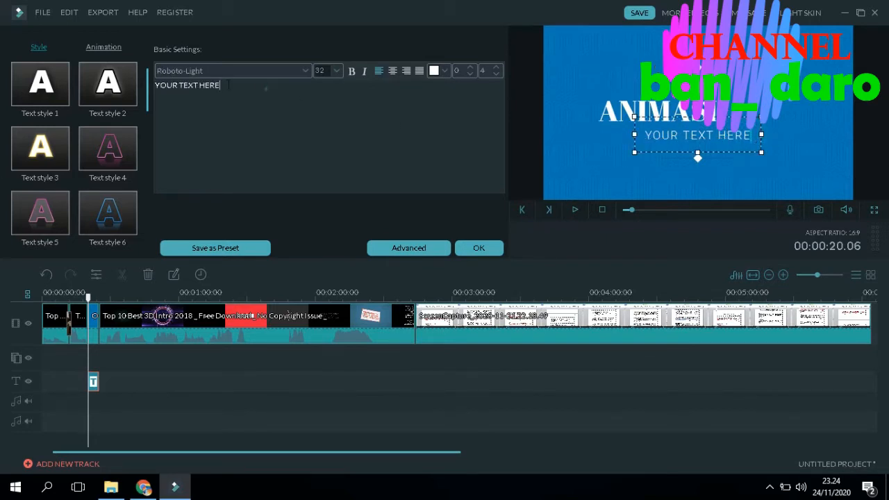
pyautogui.tripleClick(266, 88)
pyautogui.write('FI')
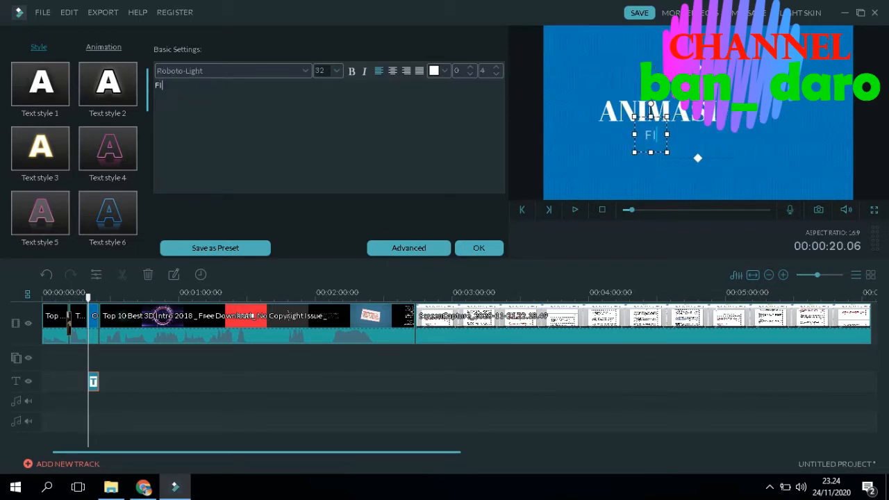
pyautogui.write('LMORA')
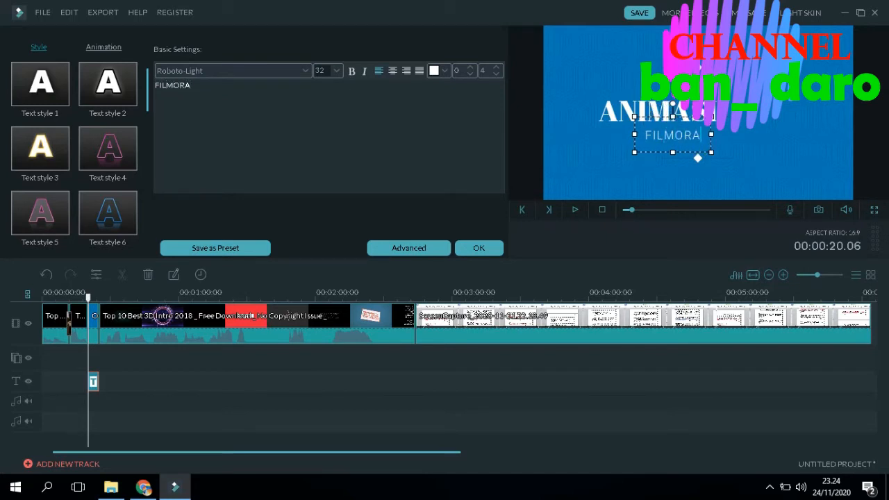
# Step: Apply the Drop text animation to the FILMORA subtitle and confirm the title edit
pyautogui.click(95, 51)
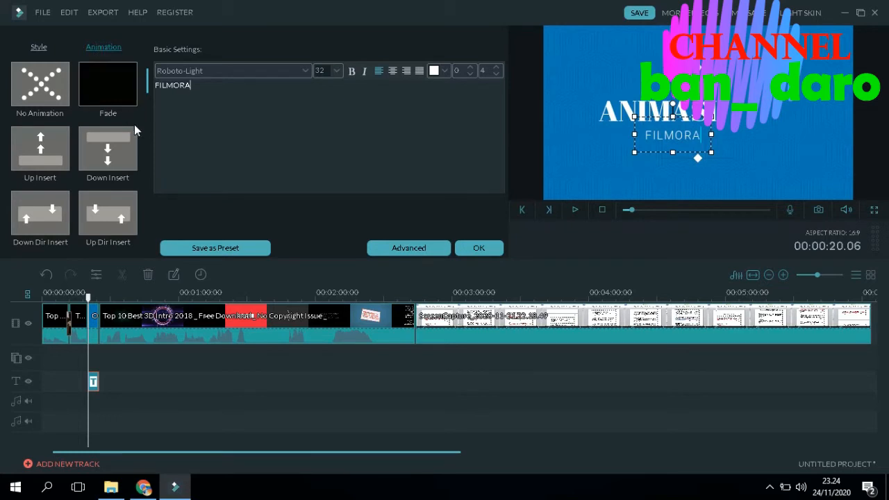
pyautogui.scroll(-5, 146, 166)
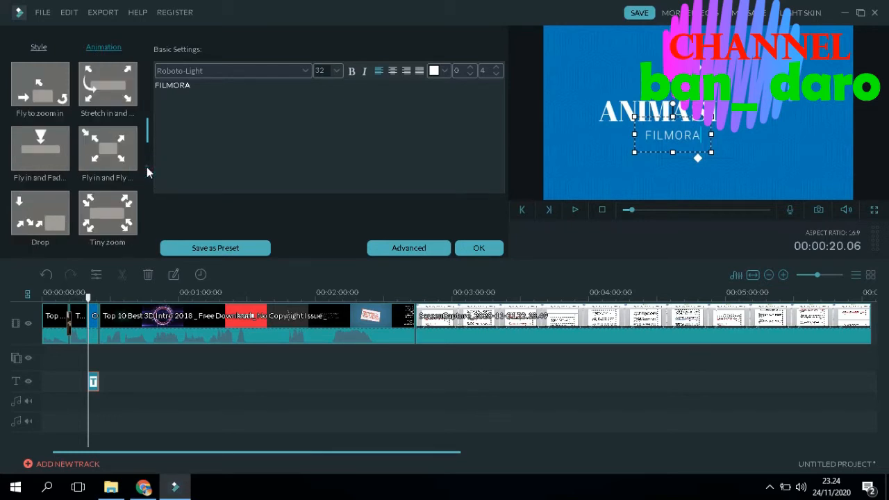
pyautogui.click(46, 219)
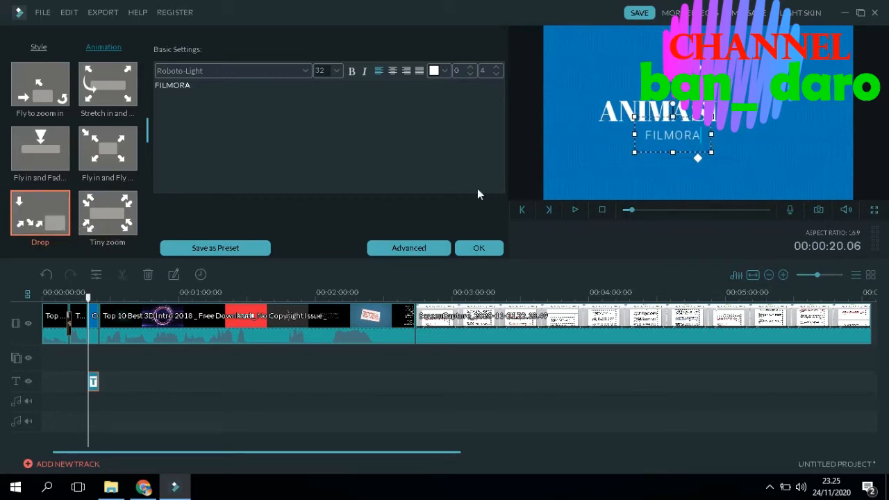
pyautogui.click(483, 247)
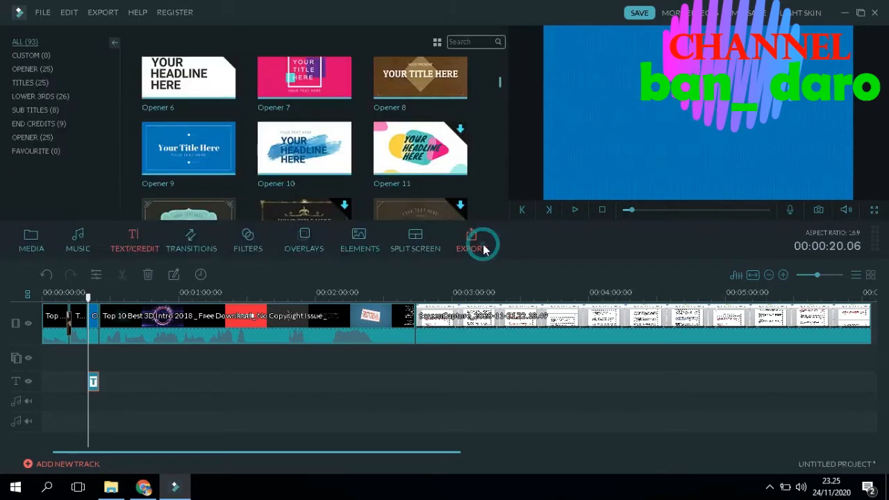
# Step: Reopen the opener title and choose the Fly in and Fade animation for the ANIMASI text after trying Stretch in
pyautogui.doubleClick(95, 381)
pyautogui.click(609, 109)
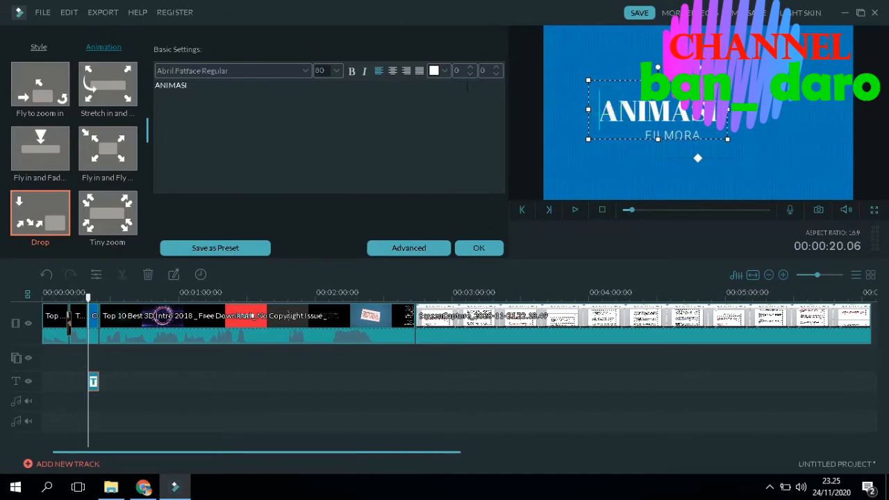
pyautogui.click(110, 91)
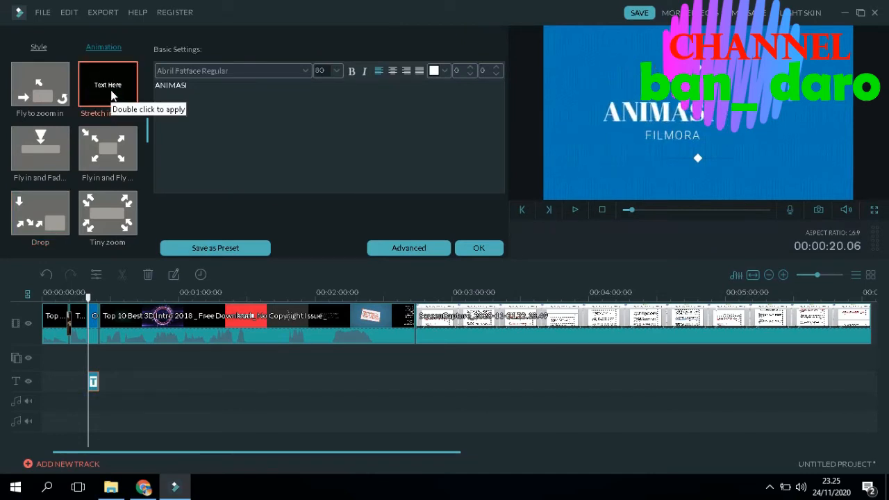
pyautogui.click(51, 153)
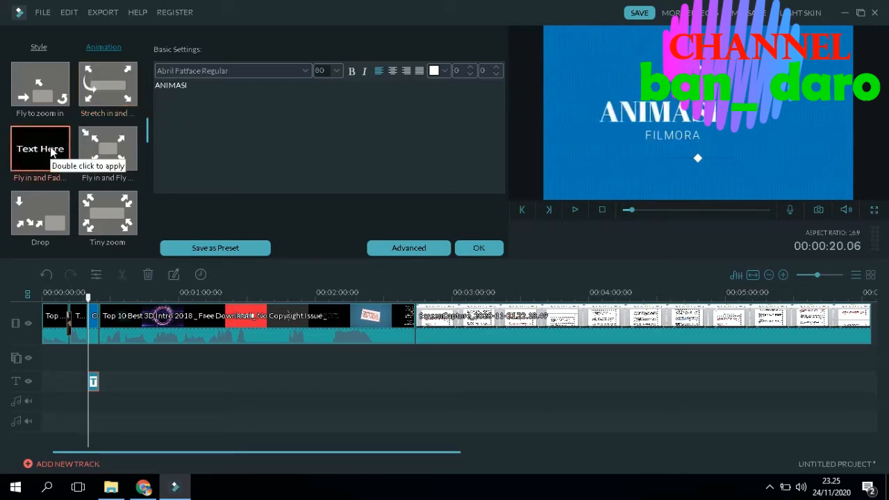
# Step: Change the ANIMASI text colour to red and confirm the title edit
pyautogui.click(341, 72)
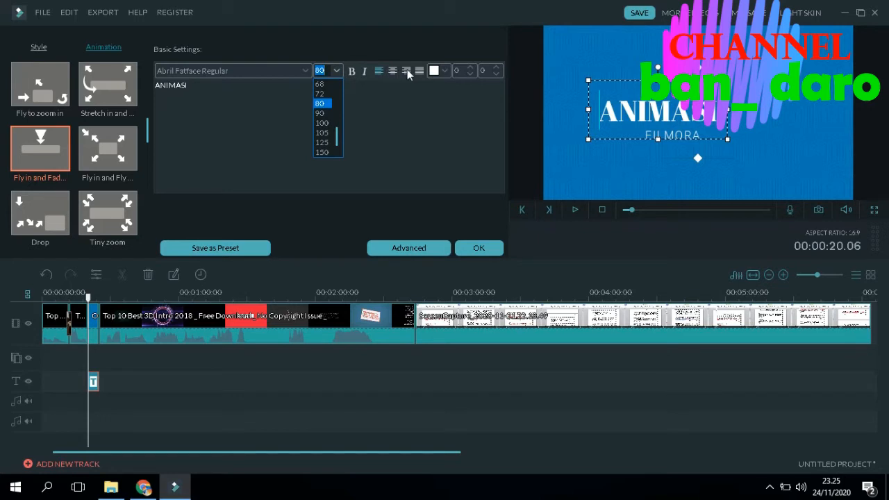
pyautogui.click(448, 72)
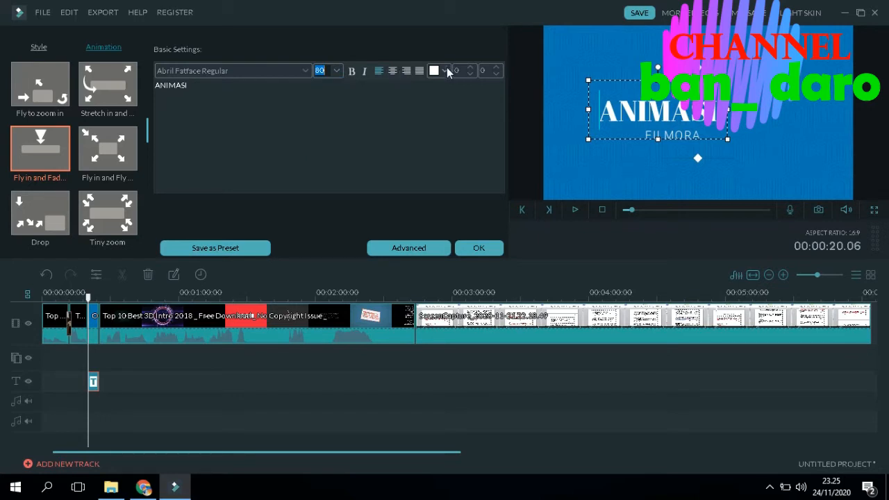
pyautogui.click(444, 71)
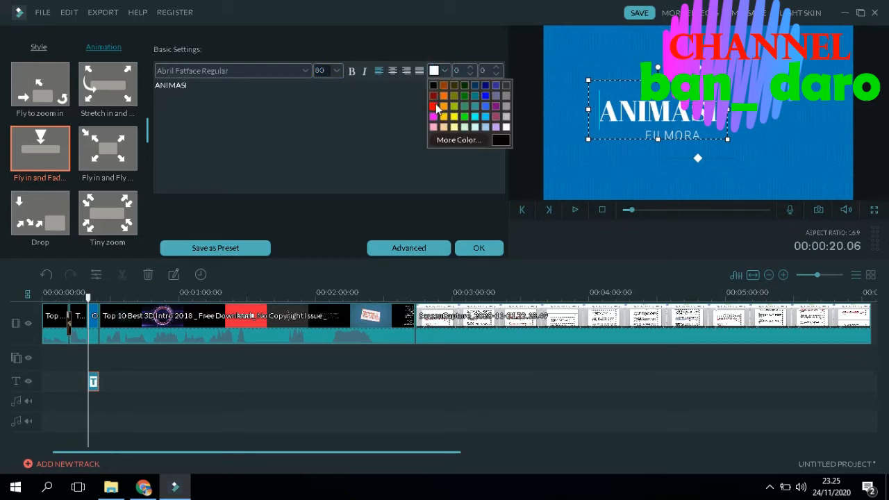
pyautogui.click(434, 104)
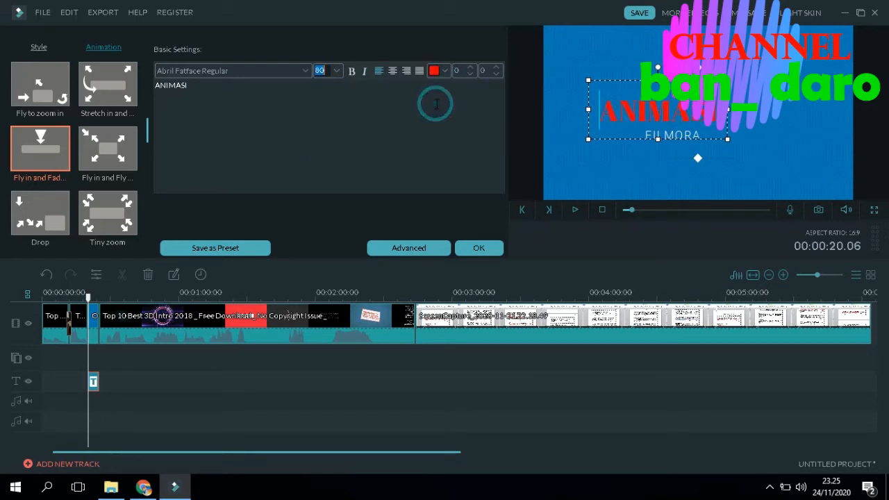
pyautogui.click(478, 249)
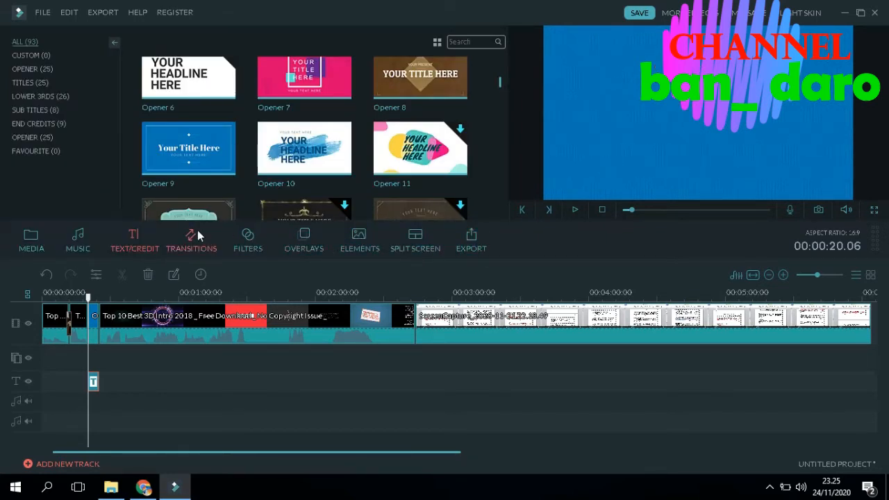
# Step: Add the Tender & Sentimental track Low Tree - Shaal Region to the first audio track at 00:00:20.06
pyautogui.click(80, 247)
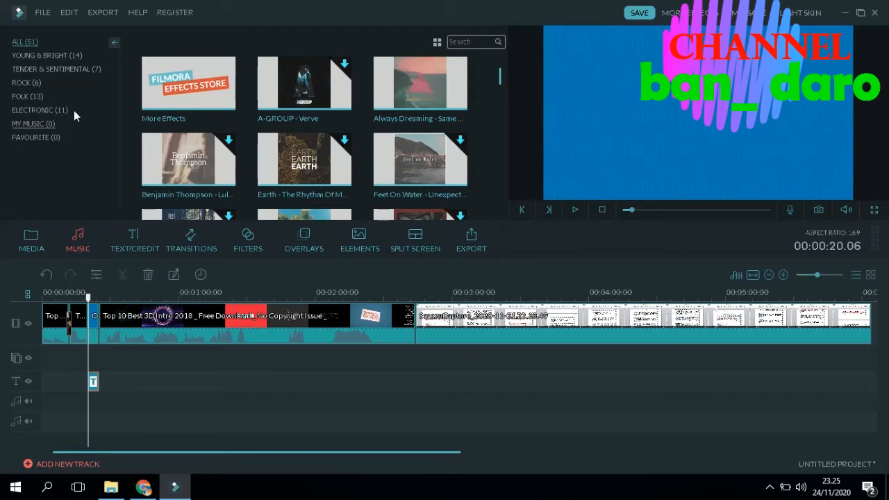
pyautogui.click(75, 71)
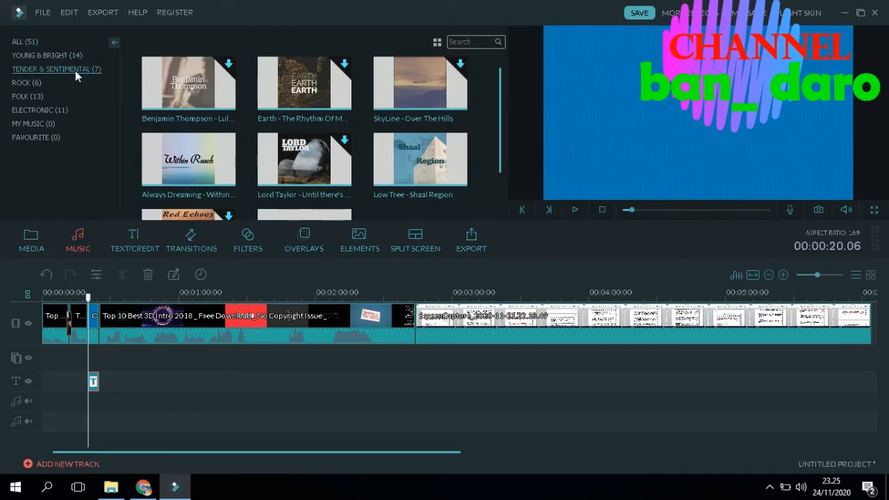
pyautogui.click(418, 162)
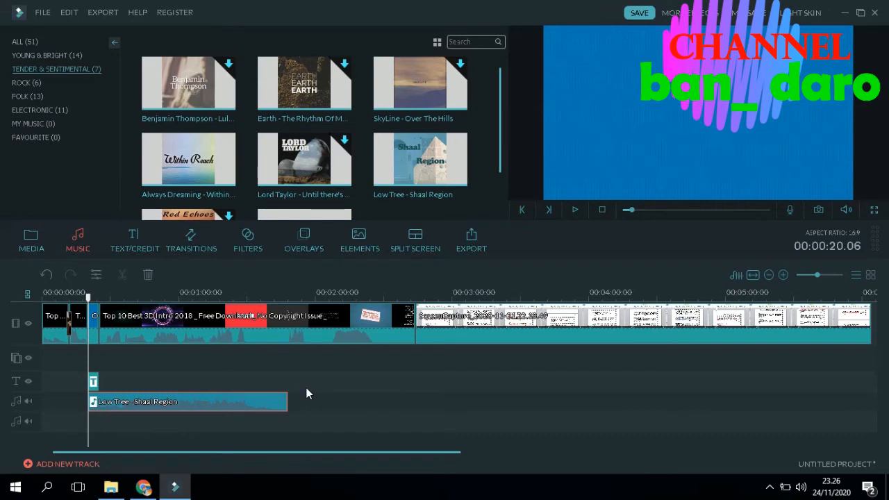
# Step: Play back the part after the opener with the added background music
pyautogui.press('space')
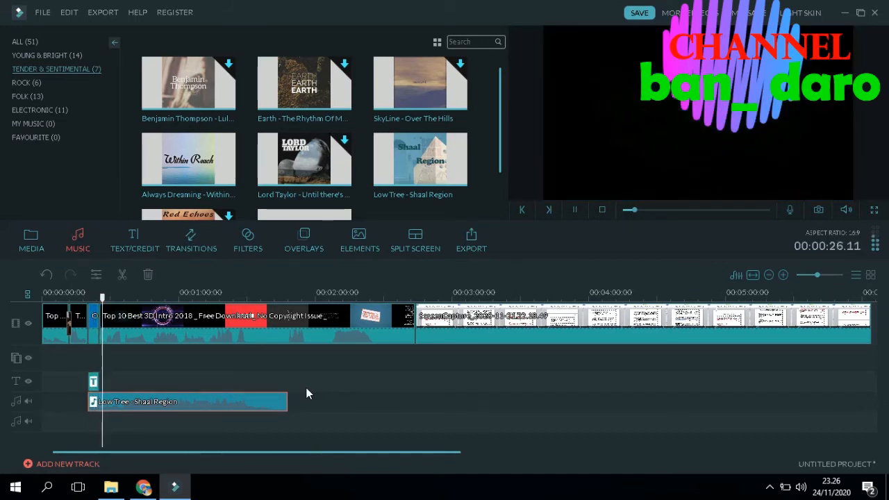
pyautogui.press('space')
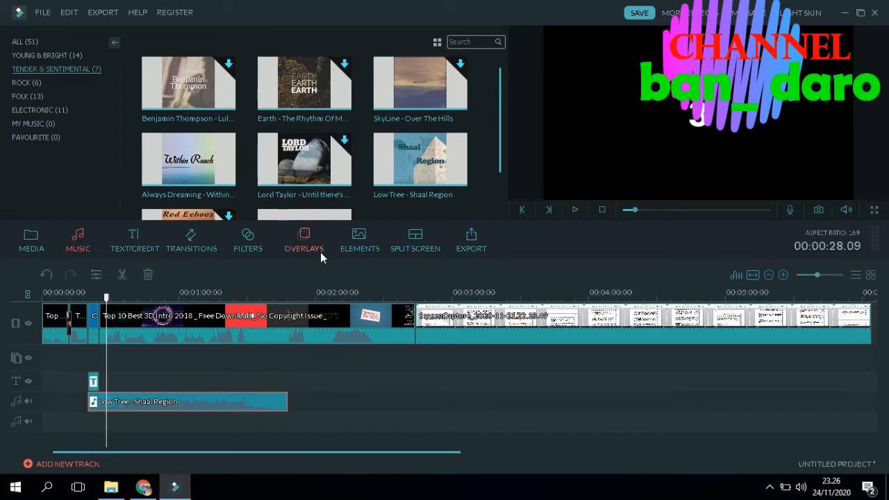
# Step: Crop the long Top 10 Best 3D Intro clip manually to about 627 × 612 around the glowing ring and confirm the crop
pyautogui.click(196, 328)
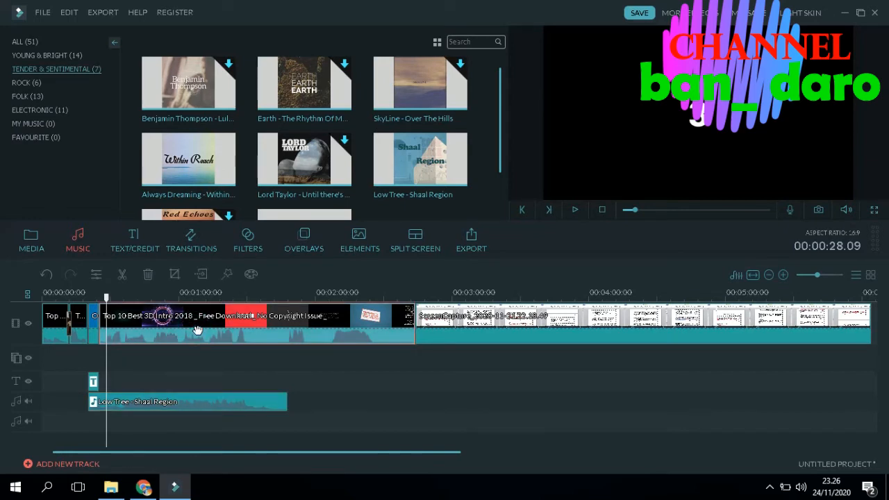
pyautogui.click(174, 277)
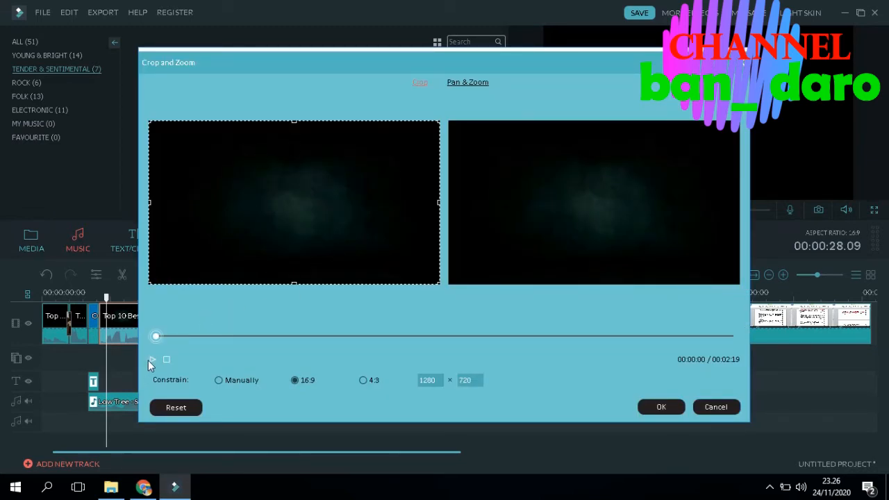
pyautogui.click(238, 383)
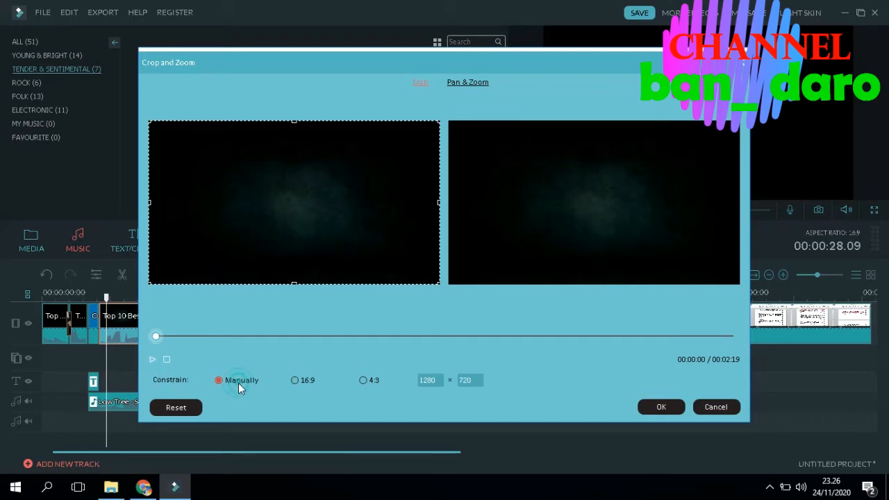
pyautogui.click(152, 360)
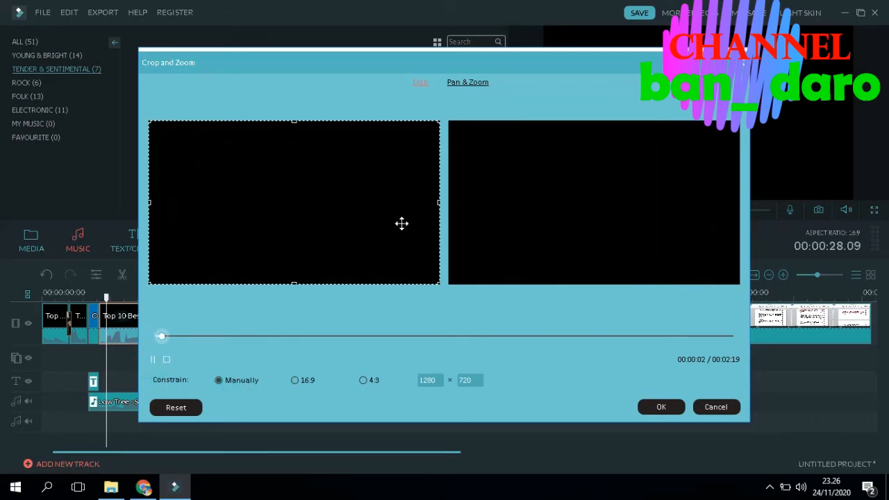
pyautogui.moveTo(438, 202); pyautogui.dragTo(364, 203)
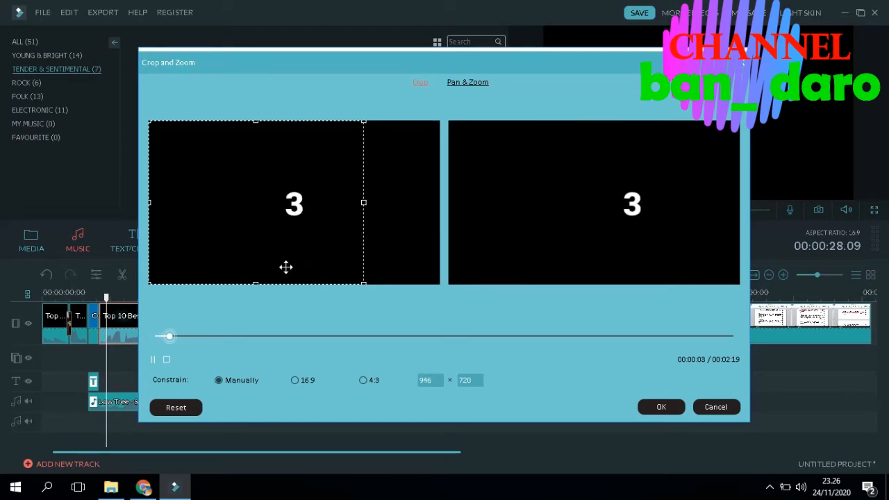
pyautogui.moveTo(255, 281); pyautogui.dragTo(256, 257)
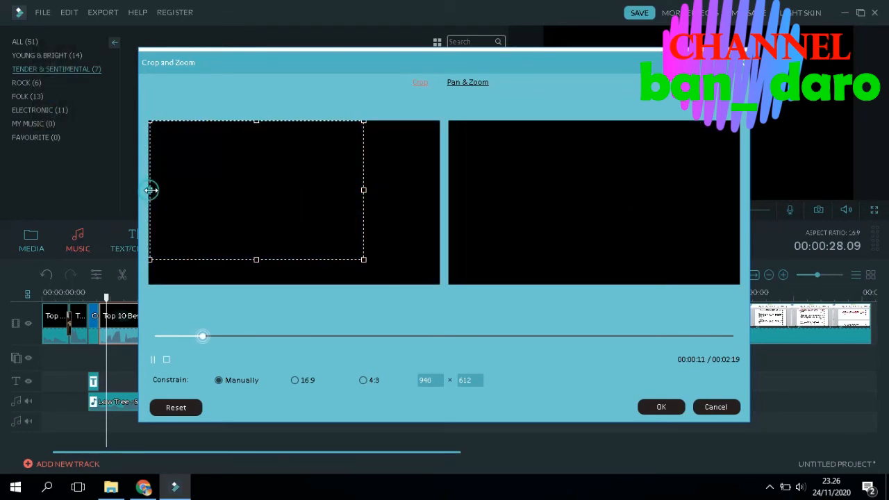
pyautogui.moveTo(150, 189); pyautogui.dragTo(220, 191)
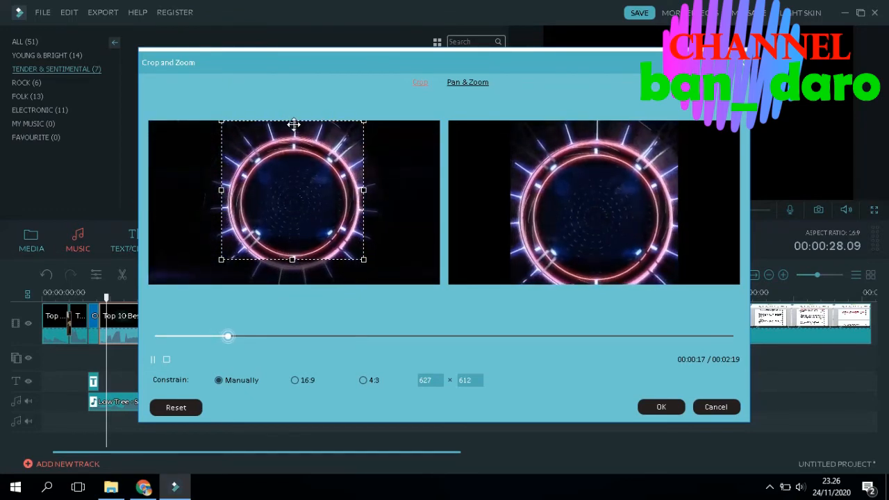
pyautogui.moveTo(289, 163); pyautogui.dragTo(290, 168)
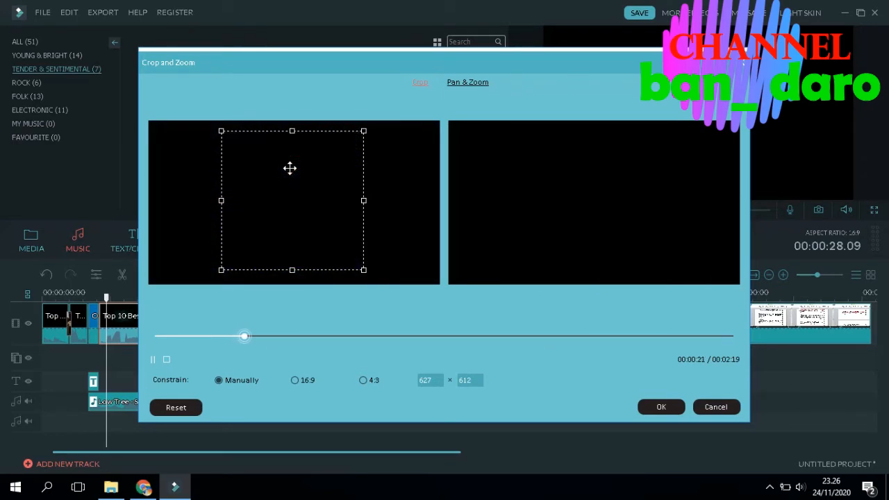
pyautogui.click(651, 408)
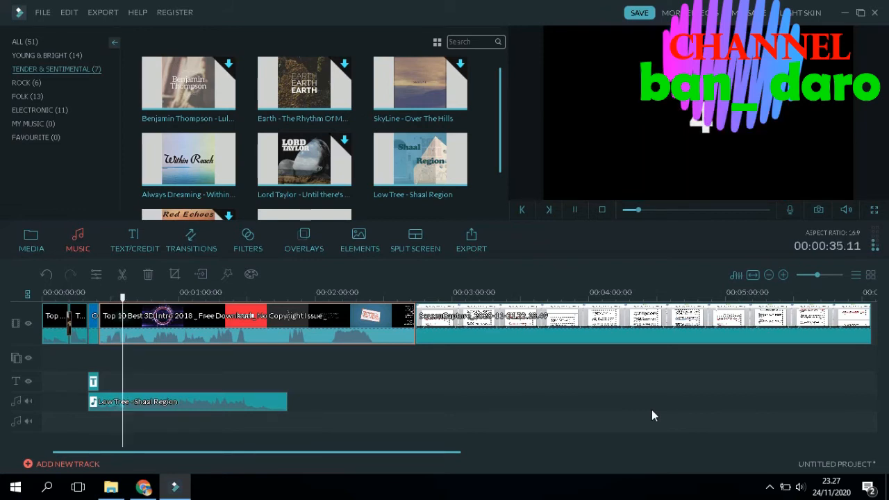
pyautogui.press('space')
# Step: Download the Popular badge, Badge Element 10, add it to the project at 00:00:35.16 and play it back
pyautogui.click(415, 245)
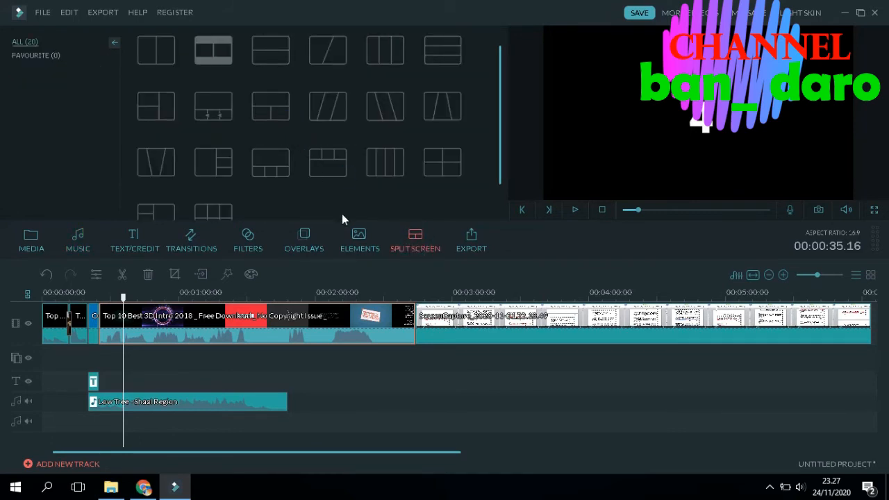
pyautogui.click(360, 241)
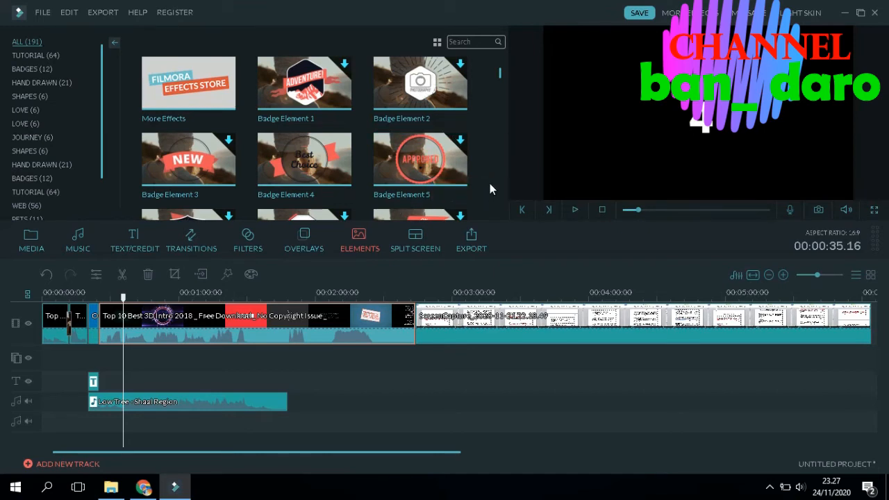
pyautogui.scroll(-5, 494, 170)
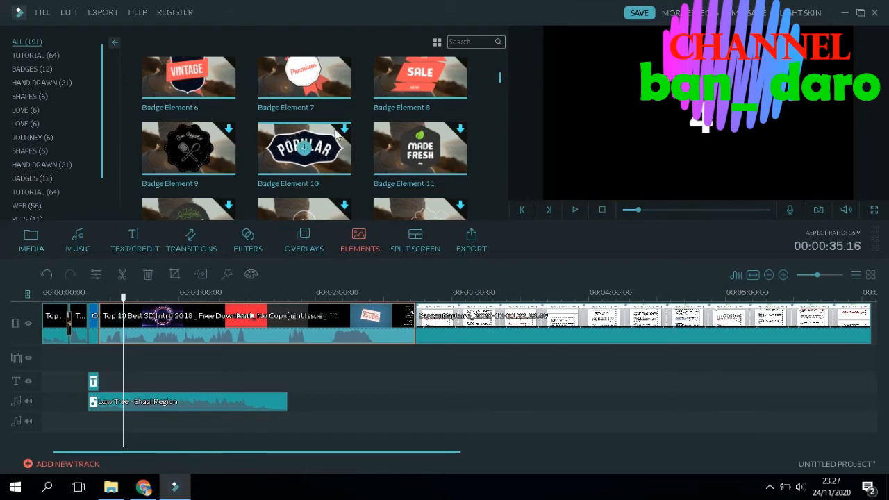
pyautogui.click(306, 149)
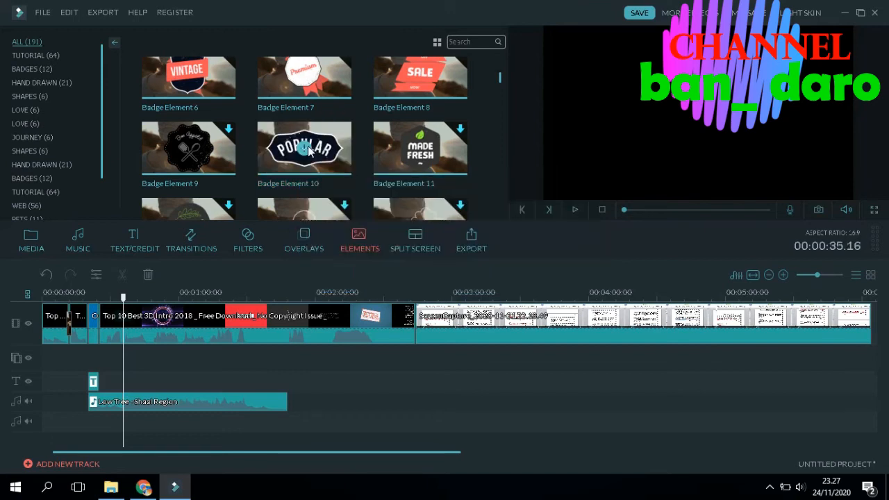
pyautogui.click(307, 150)
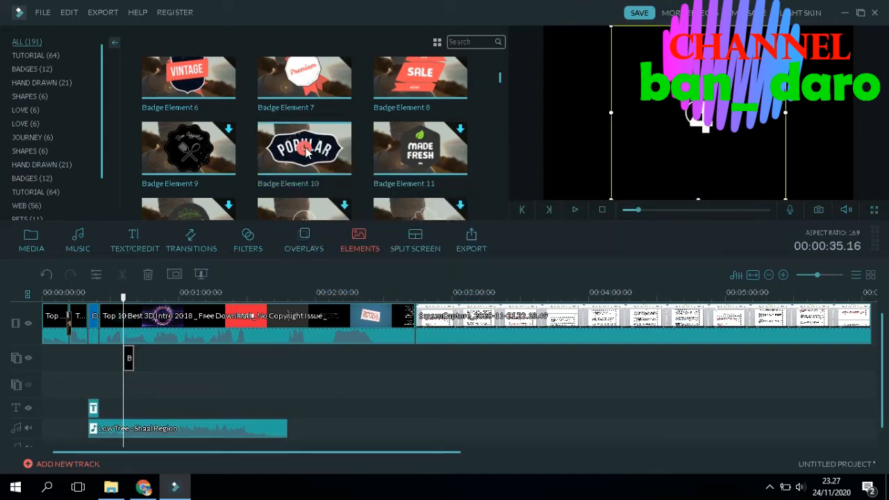
pyautogui.press('space')
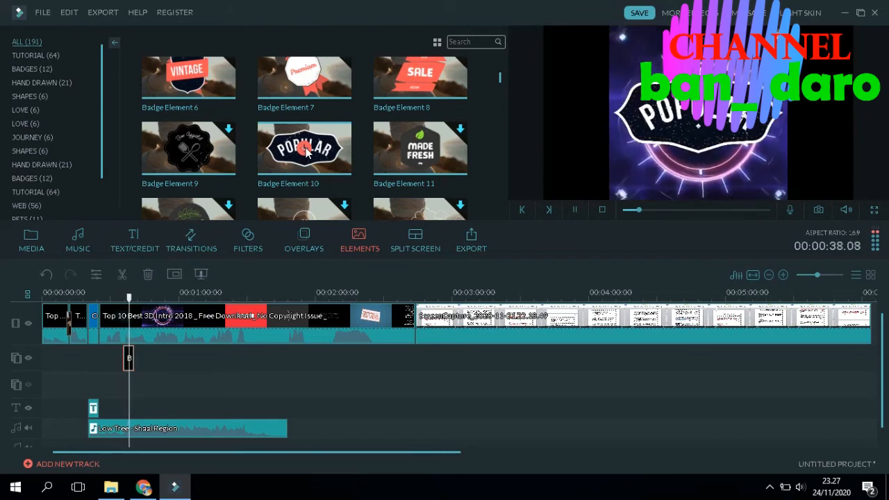
# Step: Apply the motion toward the upper-left corner to the Popular badge, confirm it and play the badge from its start
pyautogui.click(127, 357)
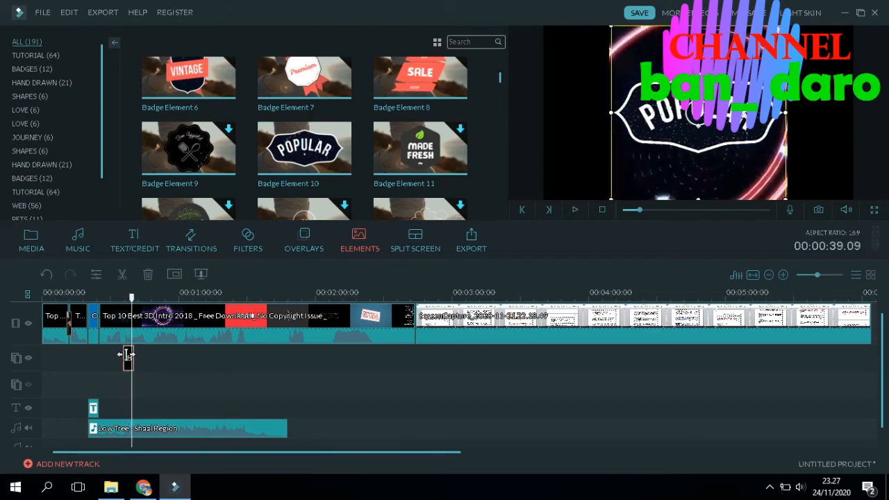
pyautogui.doubleClick(129, 357)
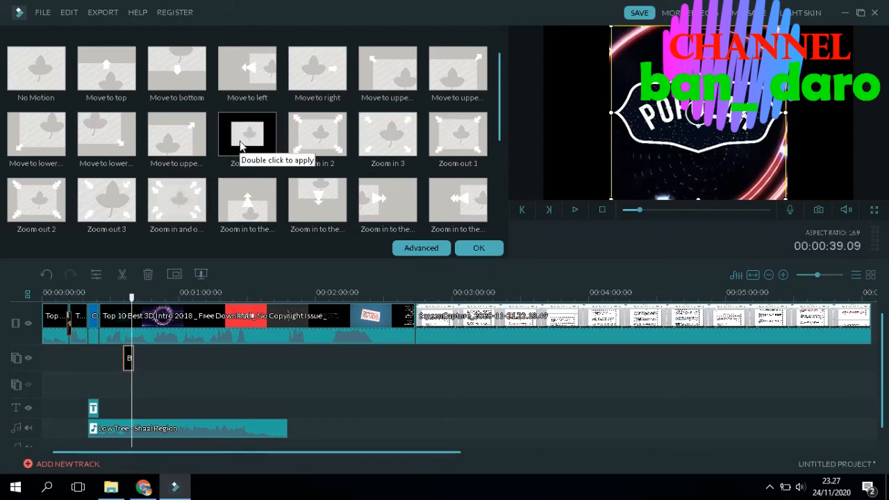
pyautogui.doubleClick(389, 81)
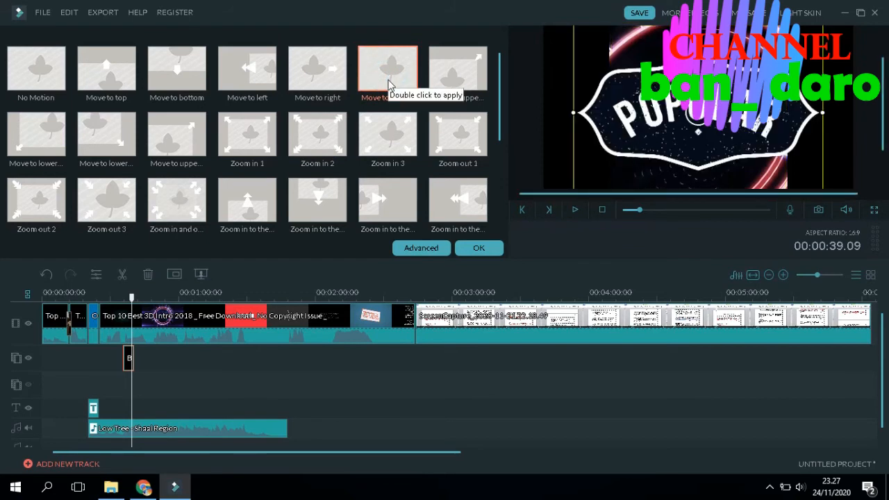
pyautogui.click(476, 249)
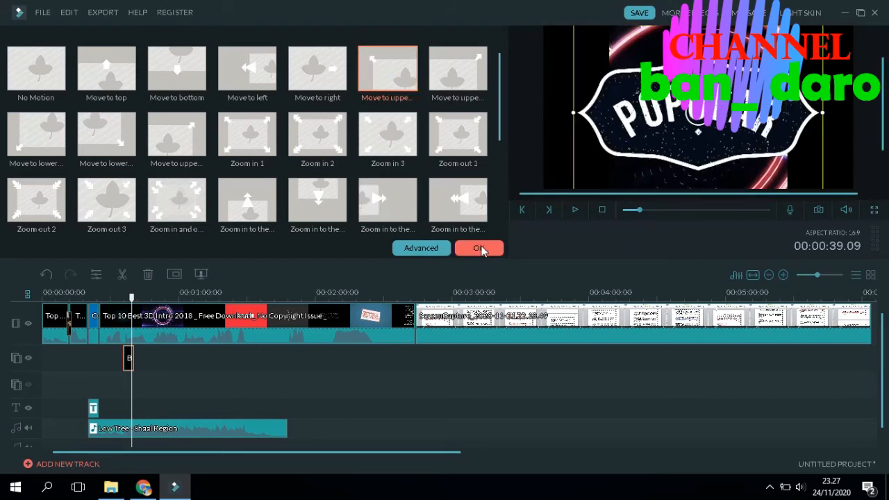
pyautogui.click(481, 248)
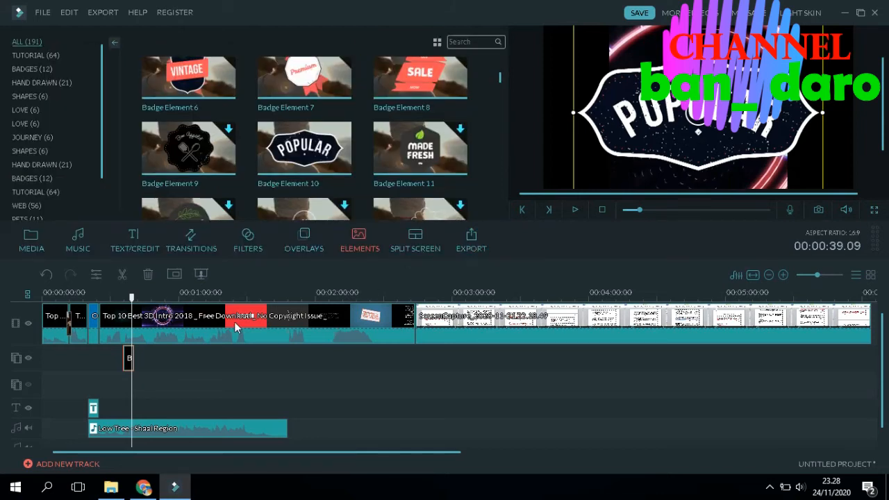
pyautogui.moveTo(131, 297); pyautogui.dragTo(123, 297)
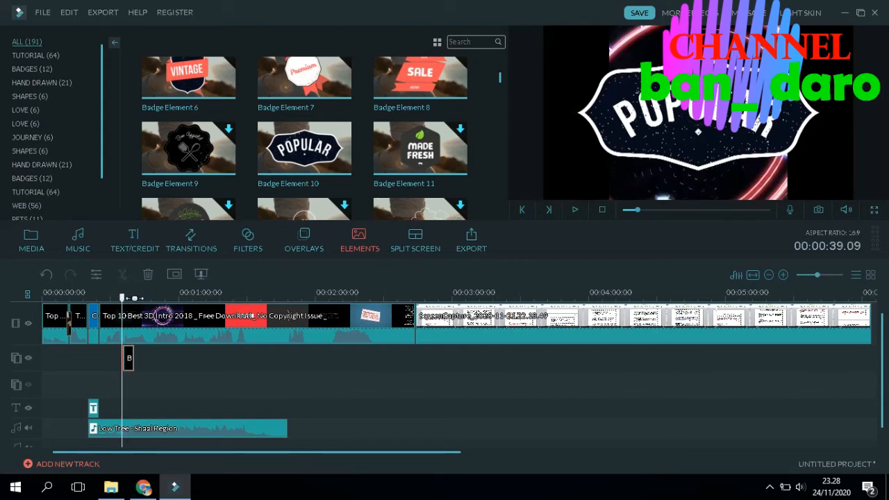
pyautogui.press('space')
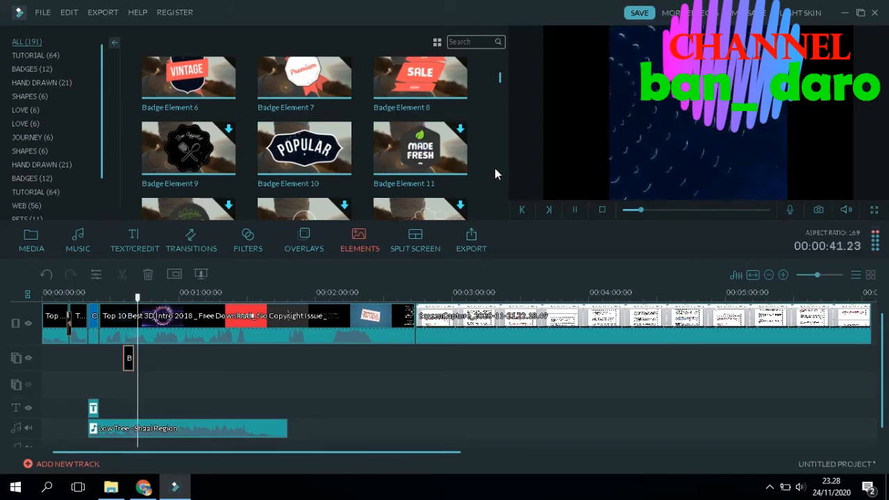
# Step: Browse the element library through the hand-drawn, love and motion shape elements
pyautogui.scroll(-5, 499, 168)
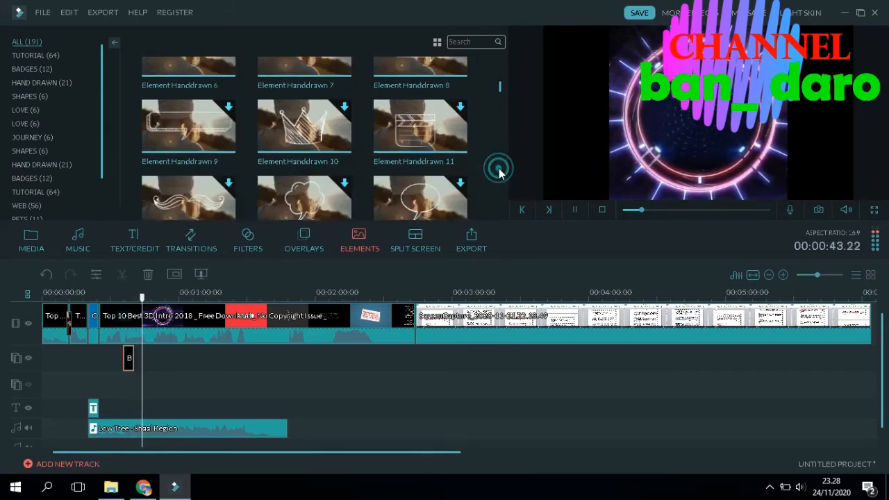
pyautogui.scroll(-3, 499, 174)
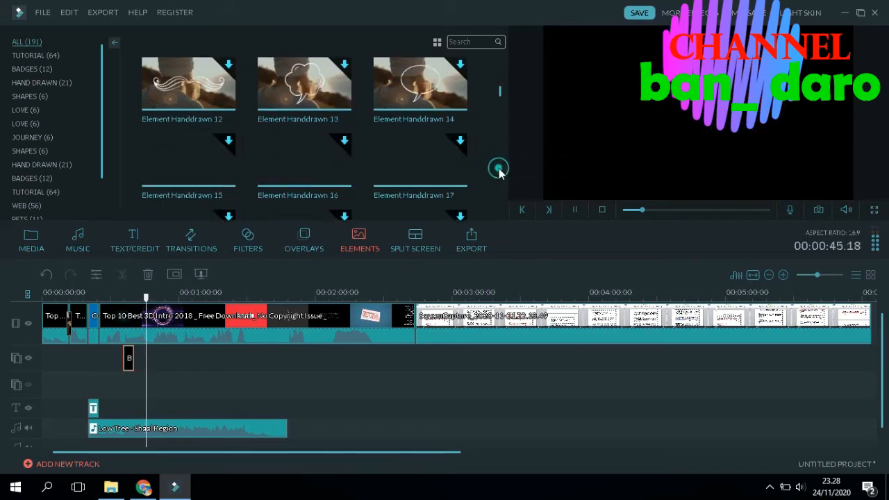
pyautogui.scroll(-3, 499, 174)
pyautogui.scroll(-3, 499, 174)
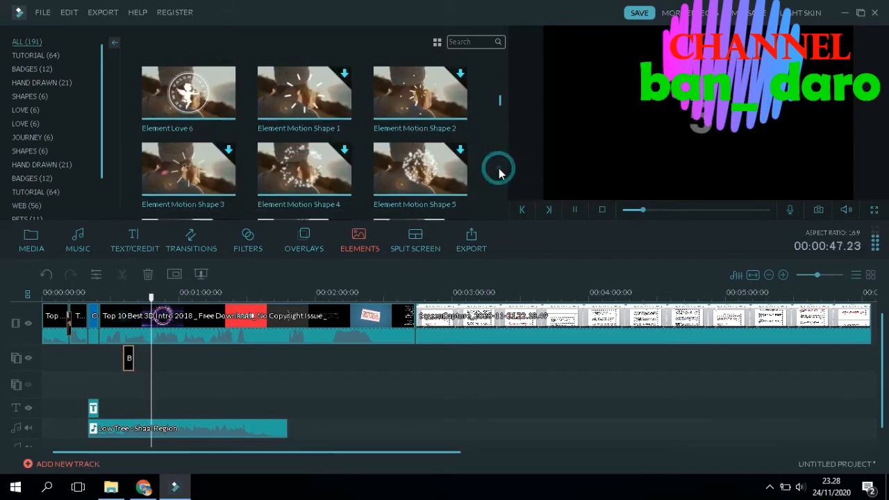
# Step: Look through the full overlay collection around the old and damaged film effects, and pause the preview at 00:01:06.15
pyautogui.click(302, 247)
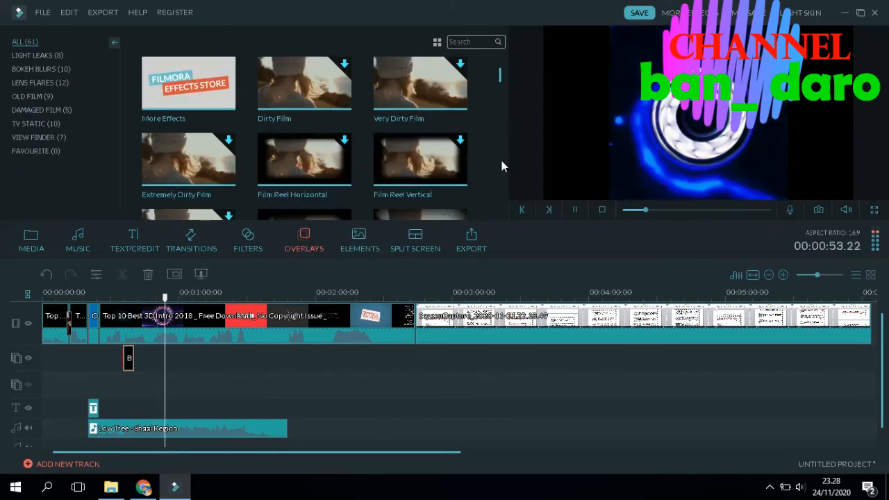
pyautogui.scroll(-1, 502, 160)
pyautogui.scroll(-2, 502, 160)
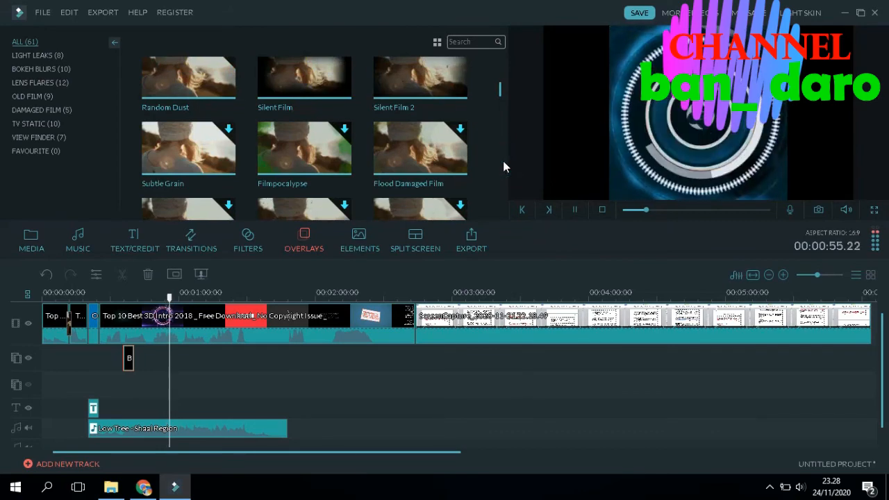
pyautogui.scroll(-1, 502, 160)
pyautogui.scroll(-2, 502, 170)
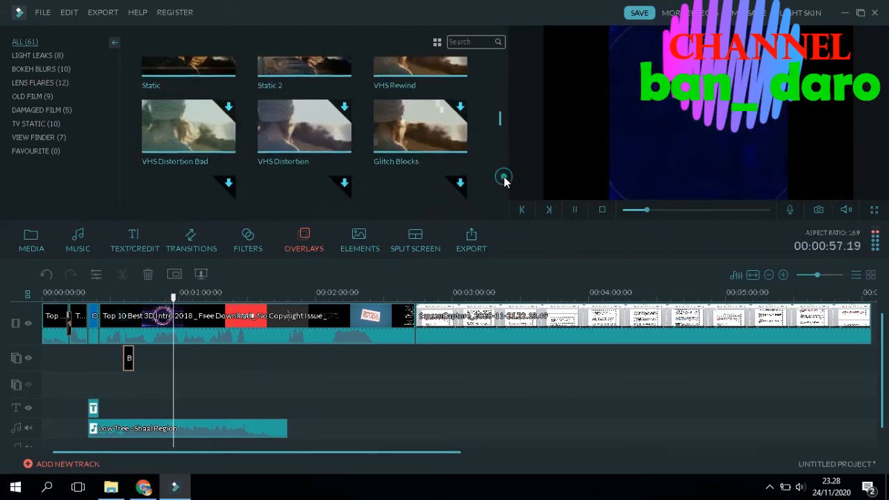
pyautogui.scroll(3, 499, 93)
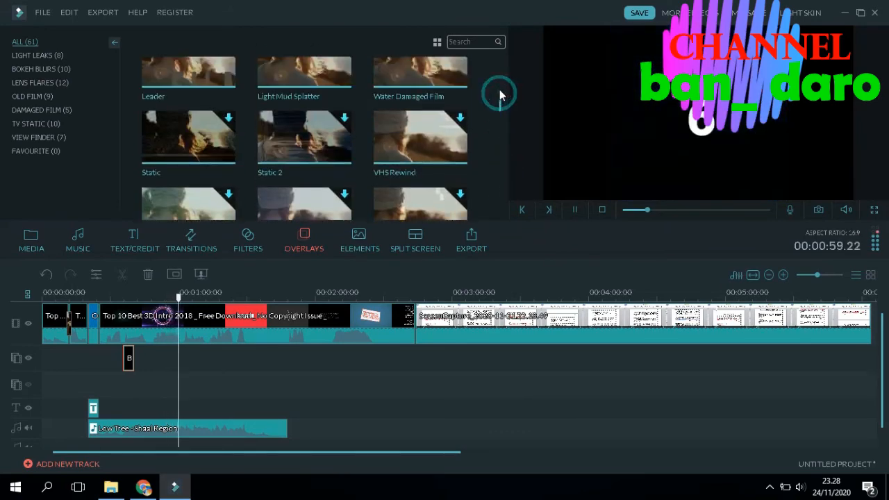
pyautogui.scroll(2, 498, 80)
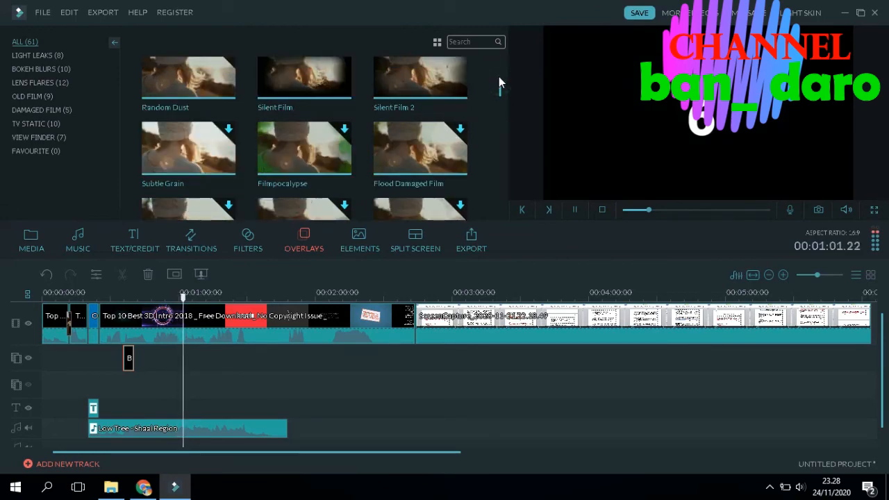
pyautogui.moveTo(381, 104)
pyautogui.moveTo(308, 75)
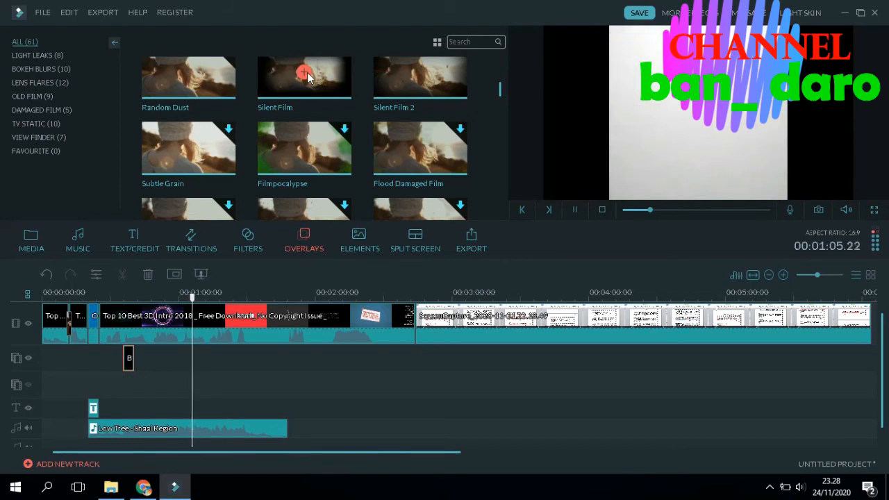
pyautogui.press('space')
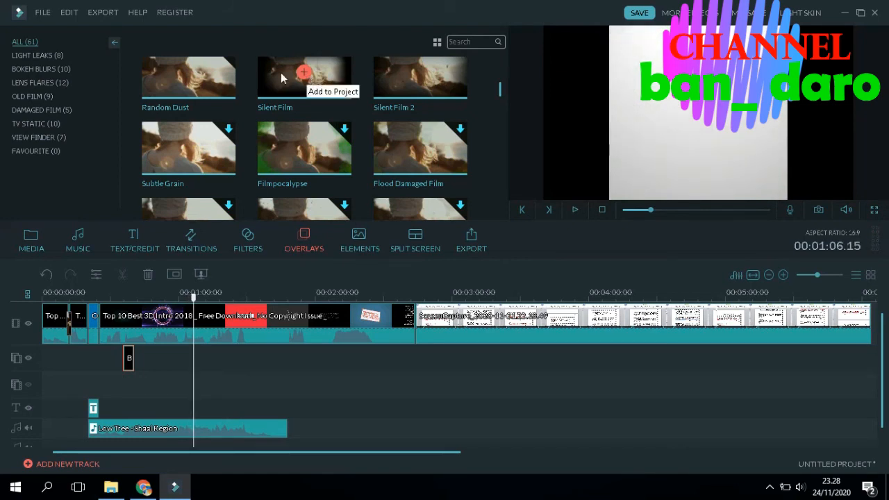
# Step: Check the Light Leaks, Bokeh Blurs and Old Film overlay categories
pyautogui.click(38, 55)
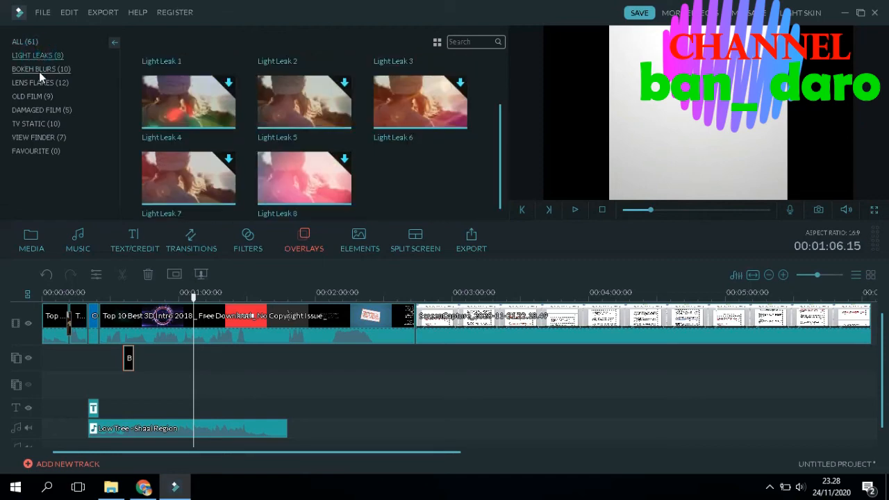
pyautogui.click(38, 69)
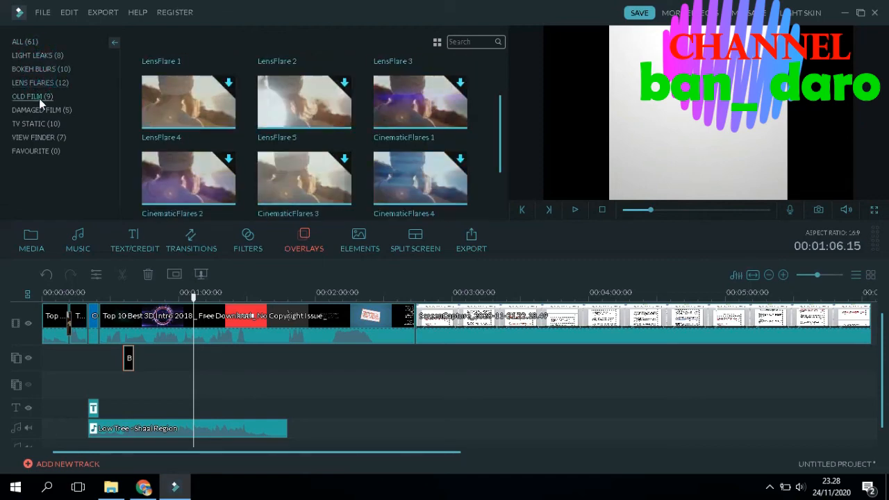
pyautogui.click(39, 98)
# Step: Review the filter and transition libraries and the media collections Sample Colors, Sample Video and My Album
pyautogui.click(249, 248)
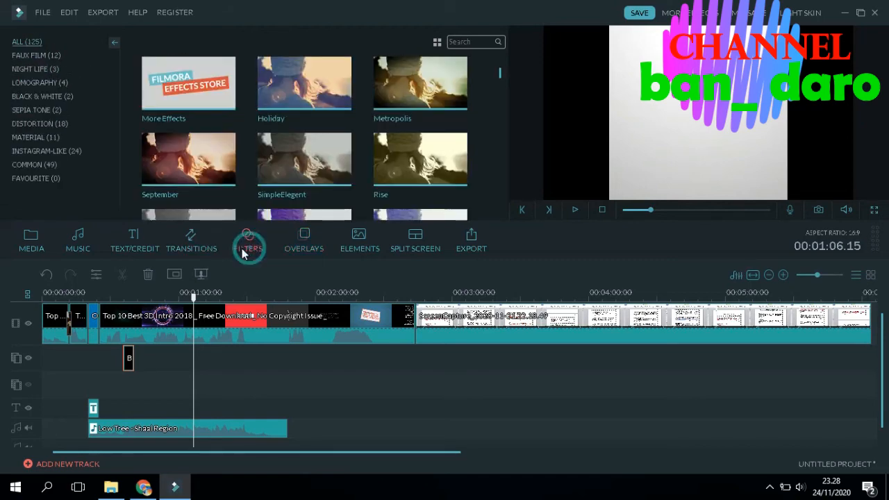
pyautogui.click(185, 242)
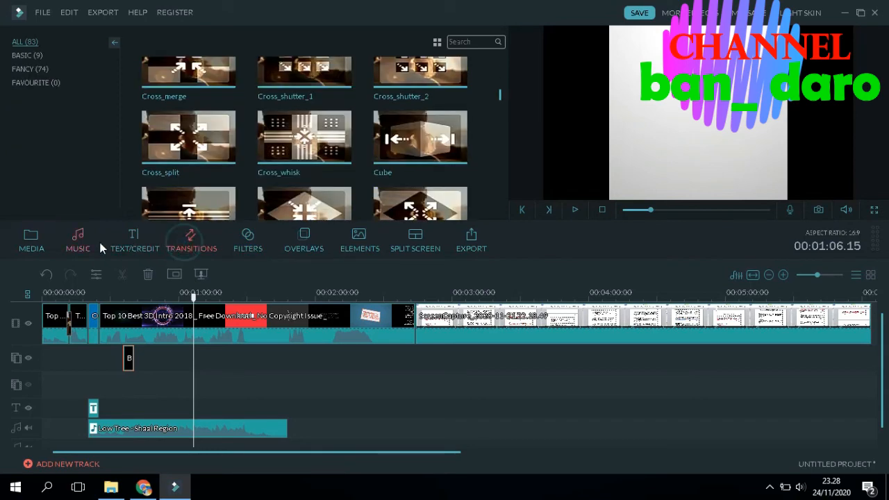
pyautogui.click(31, 242)
pyautogui.click(62, 72)
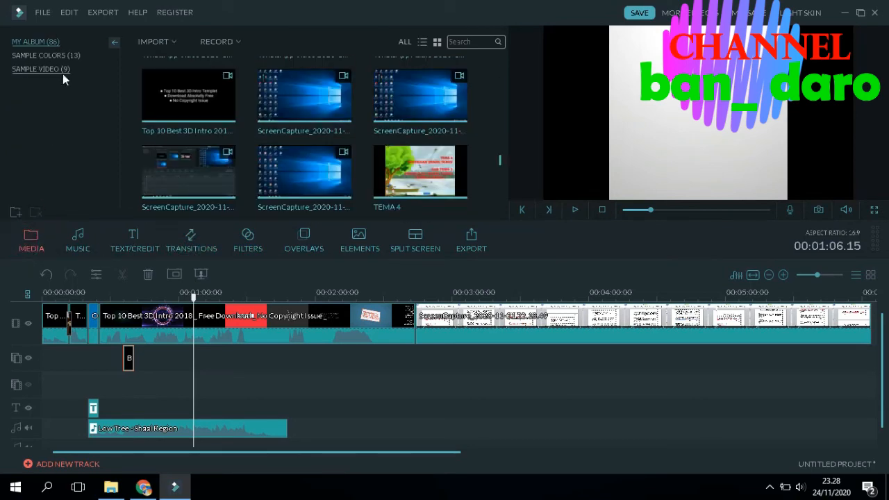
pyautogui.click(53, 56)
pyautogui.click(50, 72)
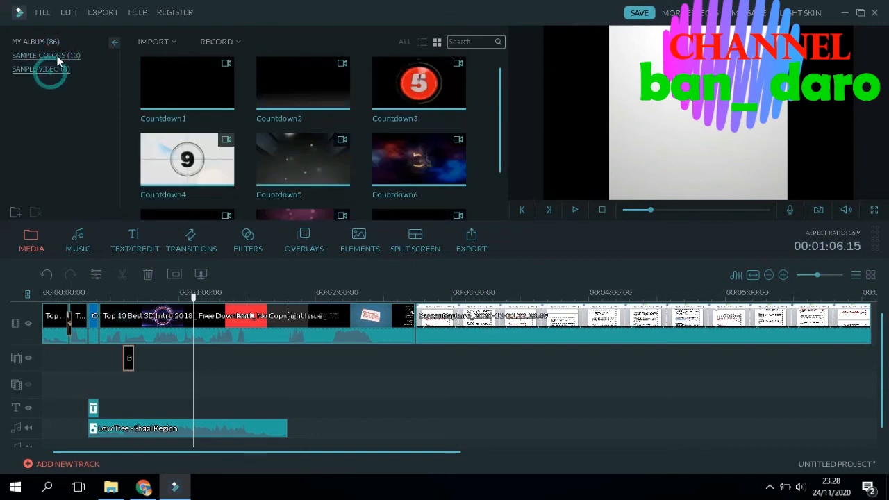
pyautogui.click(58, 56)
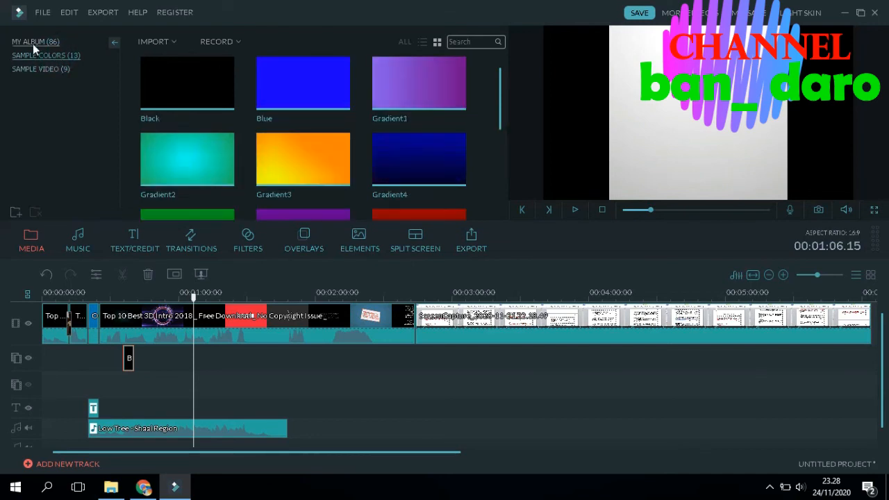
pyautogui.click(32, 42)
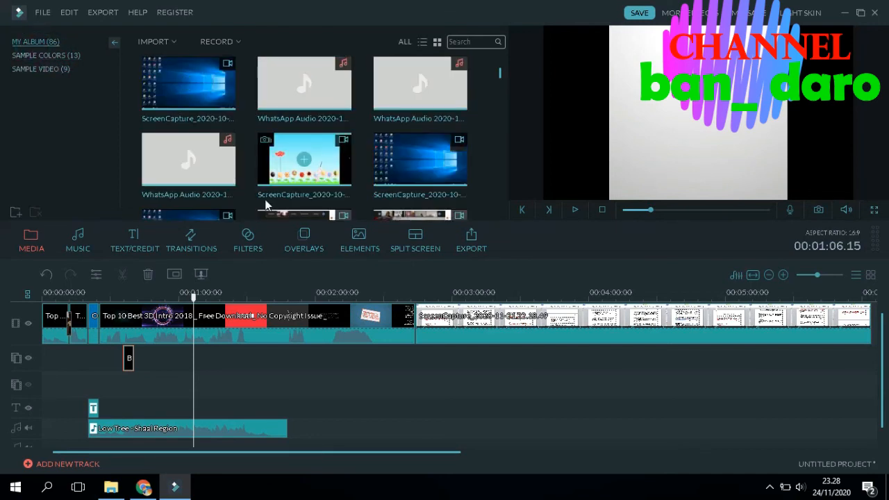
# Step: Review the text preset categories, including Opener, Titles, Lower 3rds, Sub Titles and Favourite, and examine all the End Credits presets
pyautogui.click(139, 236)
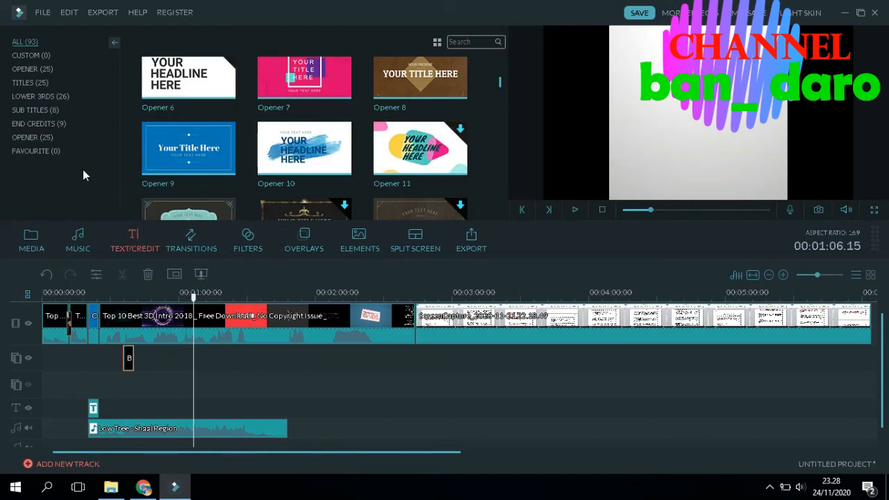
pyautogui.click(49, 153)
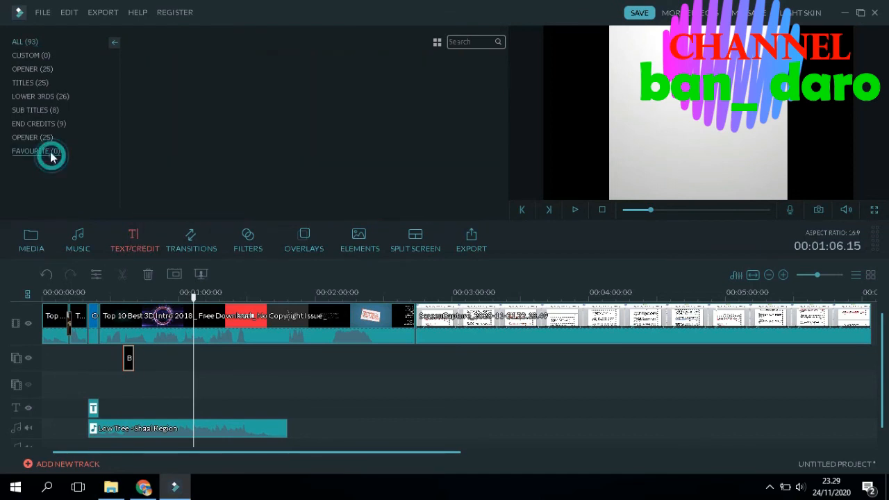
pyautogui.click(37, 137)
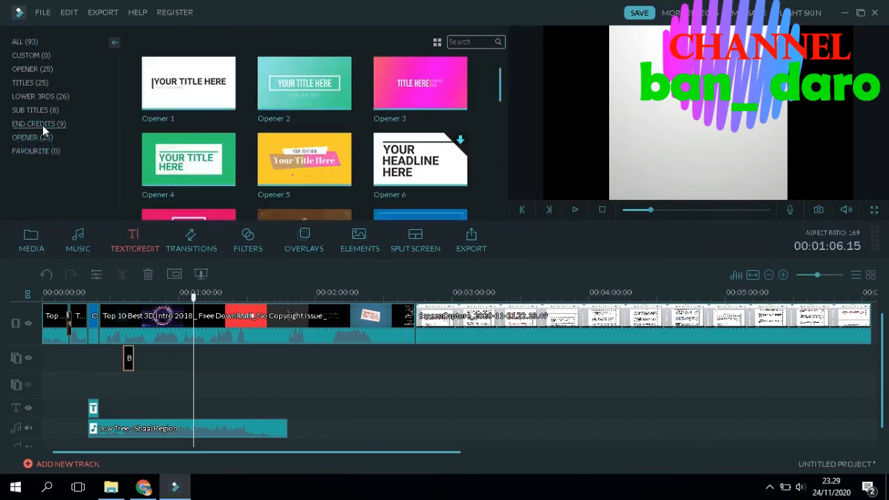
pyautogui.click(42, 124)
pyautogui.click(42, 110)
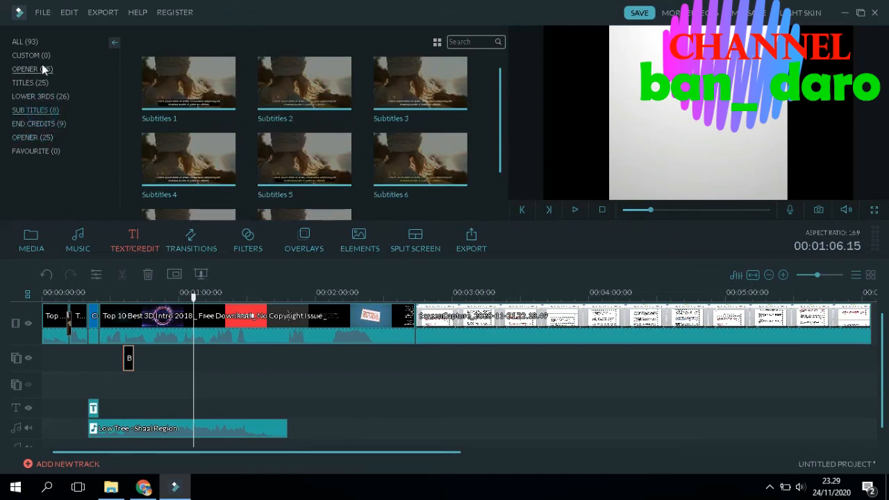
pyautogui.click(39, 56)
pyautogui.click(36, 83)
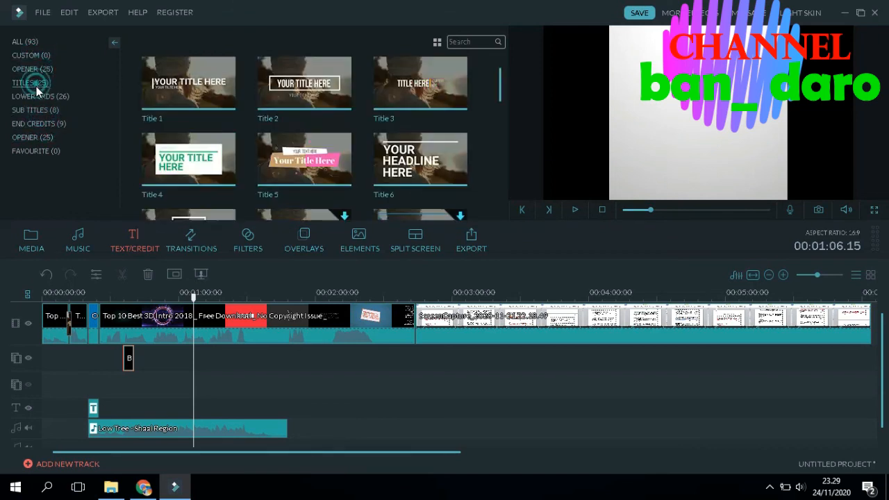
pyautogui.click(38, 96)
pyautogui.click(39, 124)
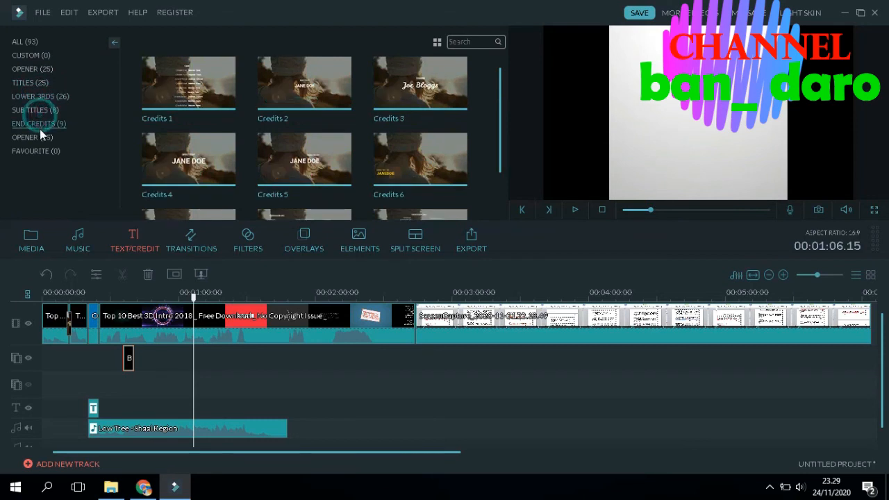
pyautogui.click(303, 159)
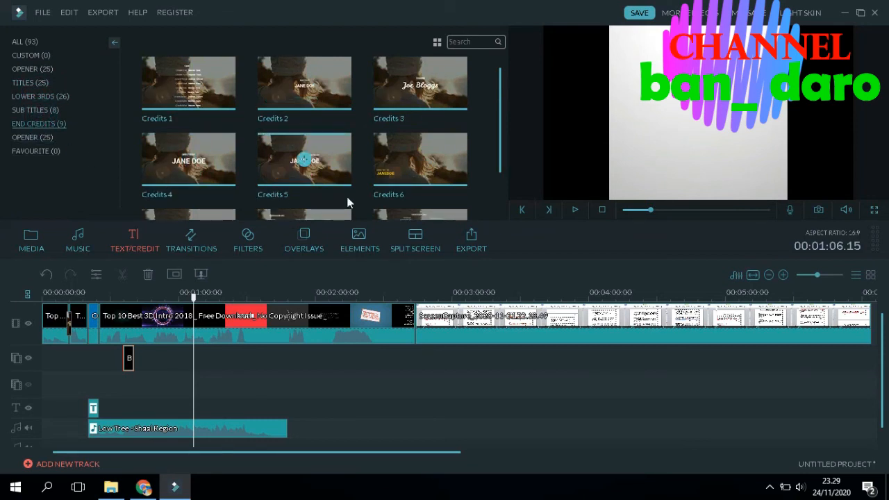
pyautogui.click(499, 195)
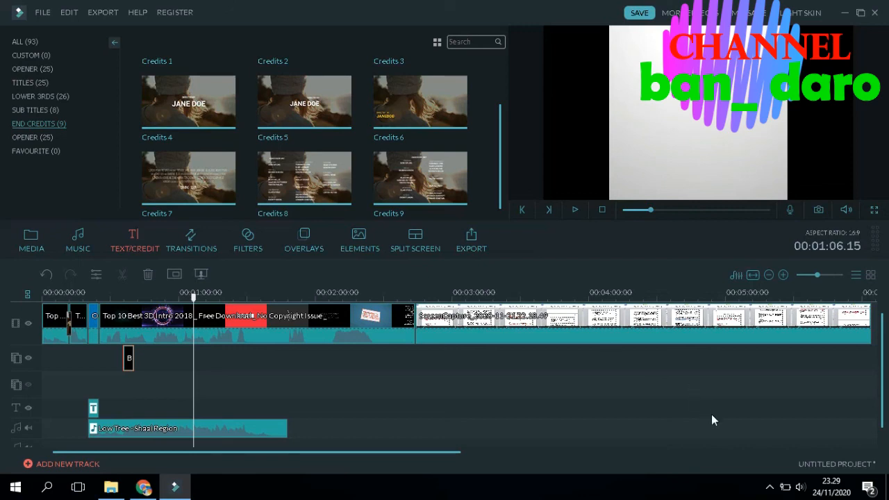
pyautogui.click(769, 486)
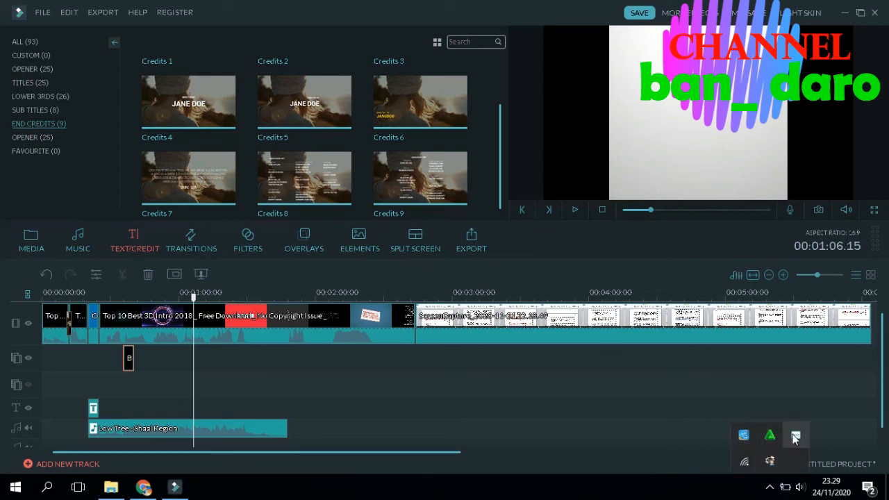
pyautogui.rightClick(795, 436)
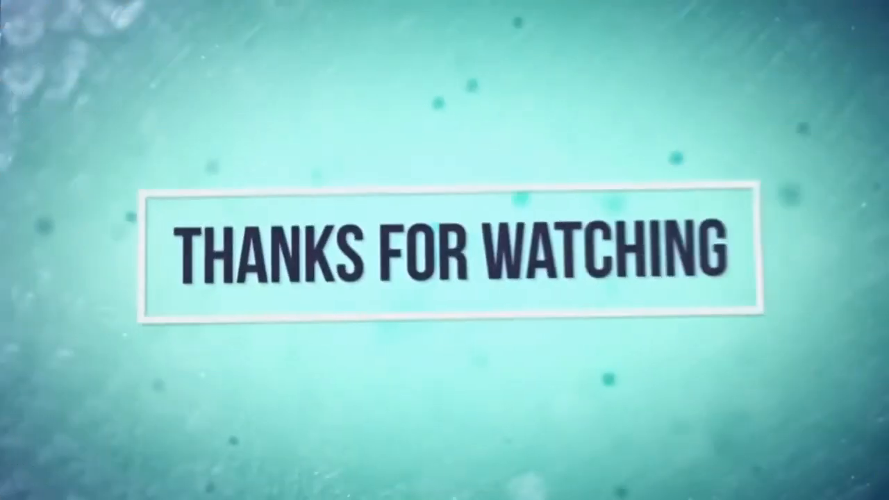